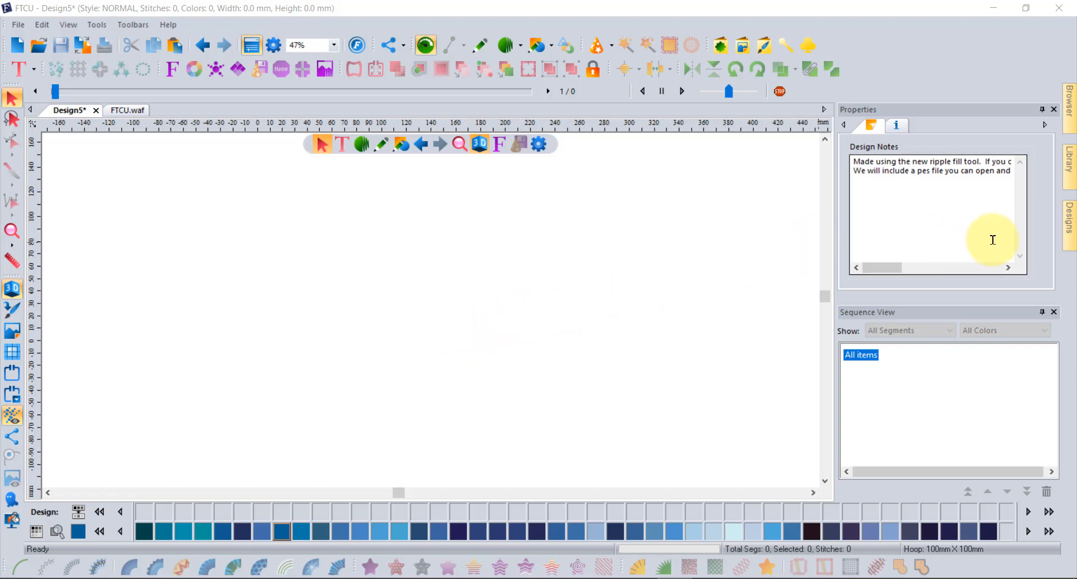
# - Place the Sunflower.waf design in the empty workspace and show the June2021 folder of the free monthly designs
pyautogui.click(1069, 223)
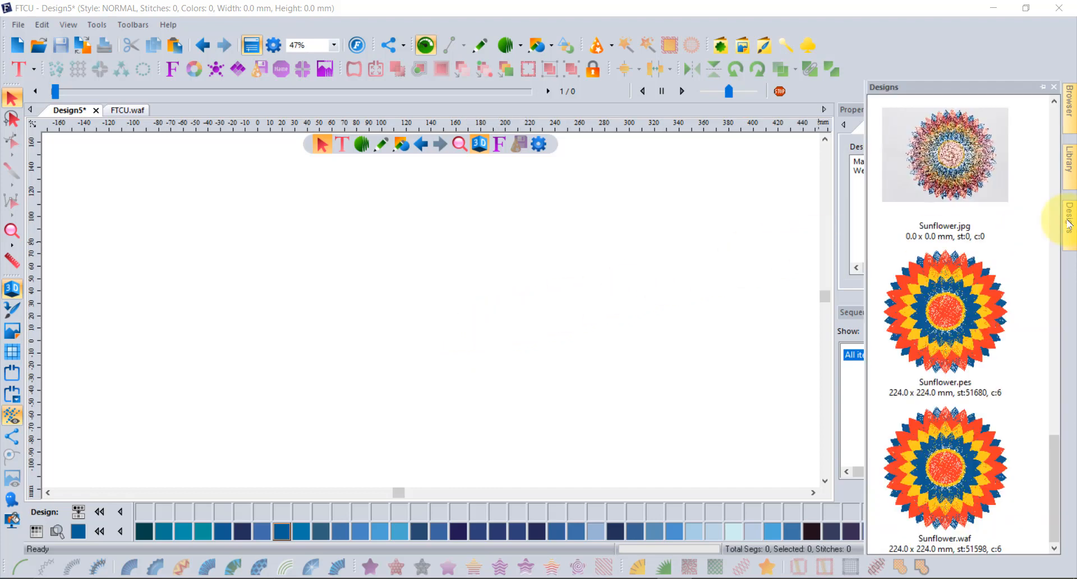
pyautogui.moveTo(967, 452); pyautogui.dragTo(551, 335)
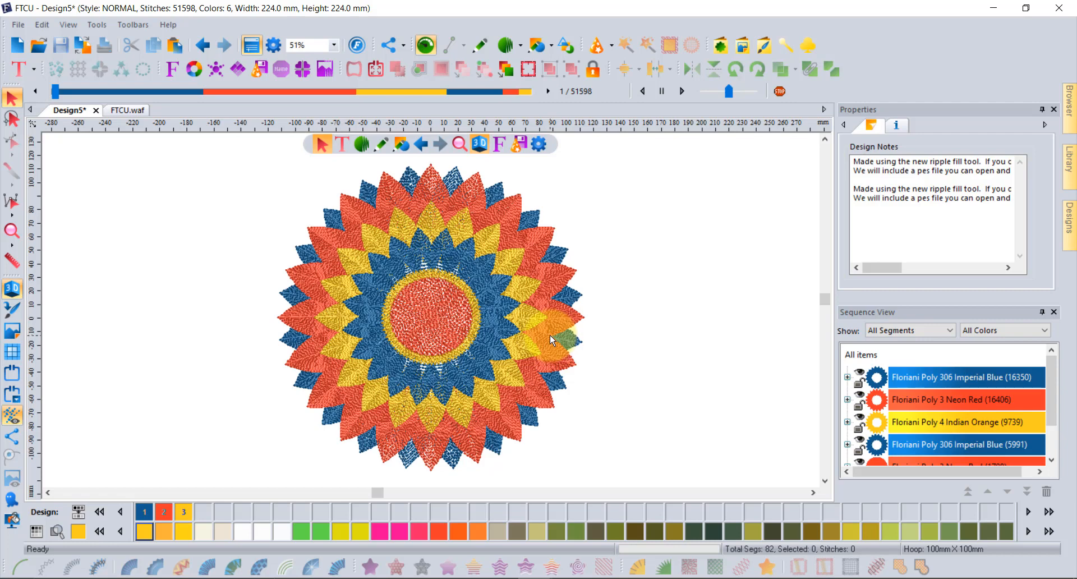
pyautogui.click(1069, 160)
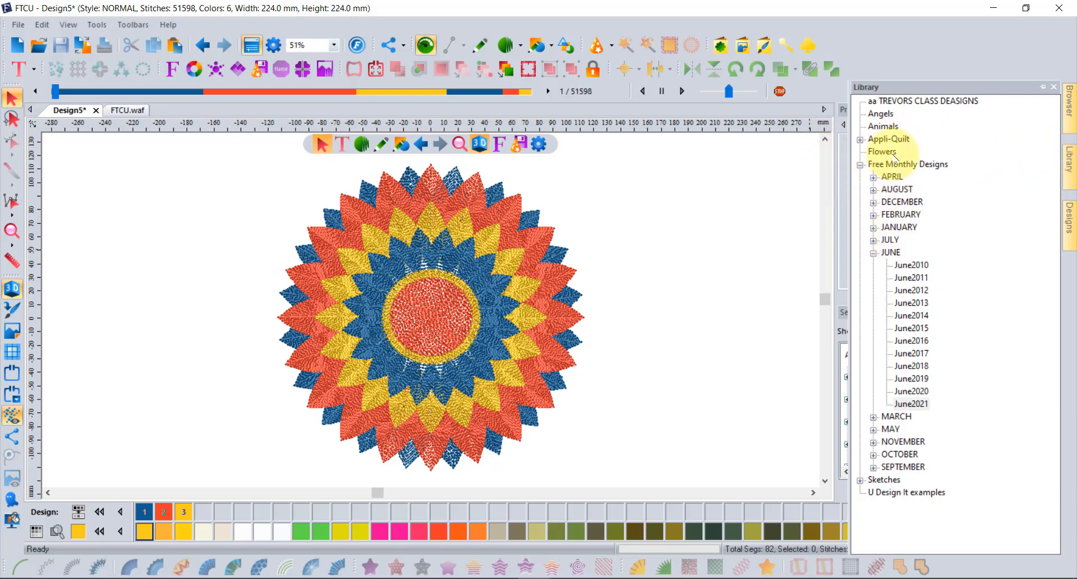
pyautogui.click(923, 406)
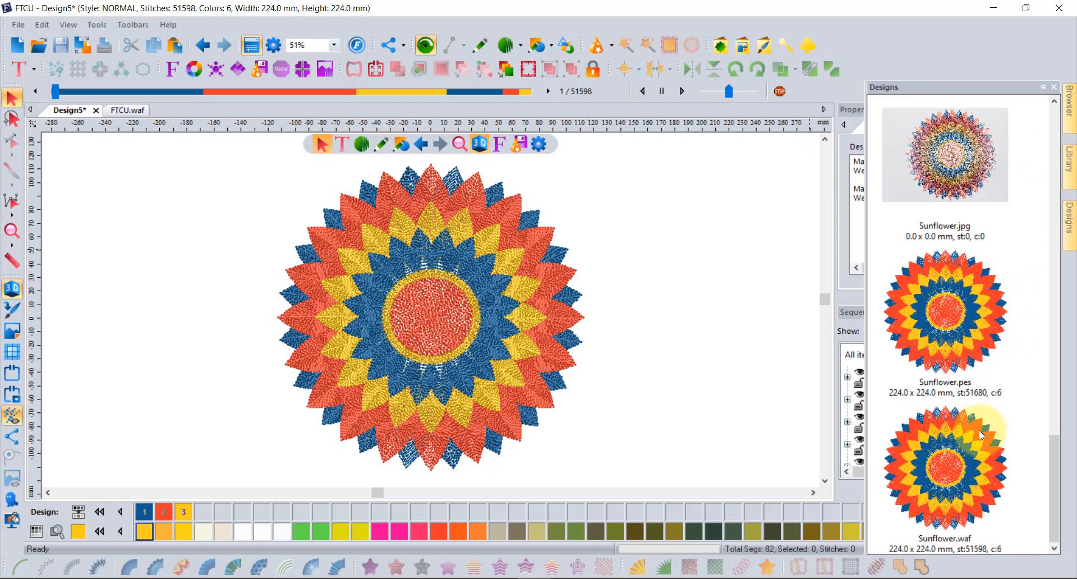
# - Add the Sunflower.pes design beside the sunflower already in the workspace
pyautogui.scroll(2, 422, 176)
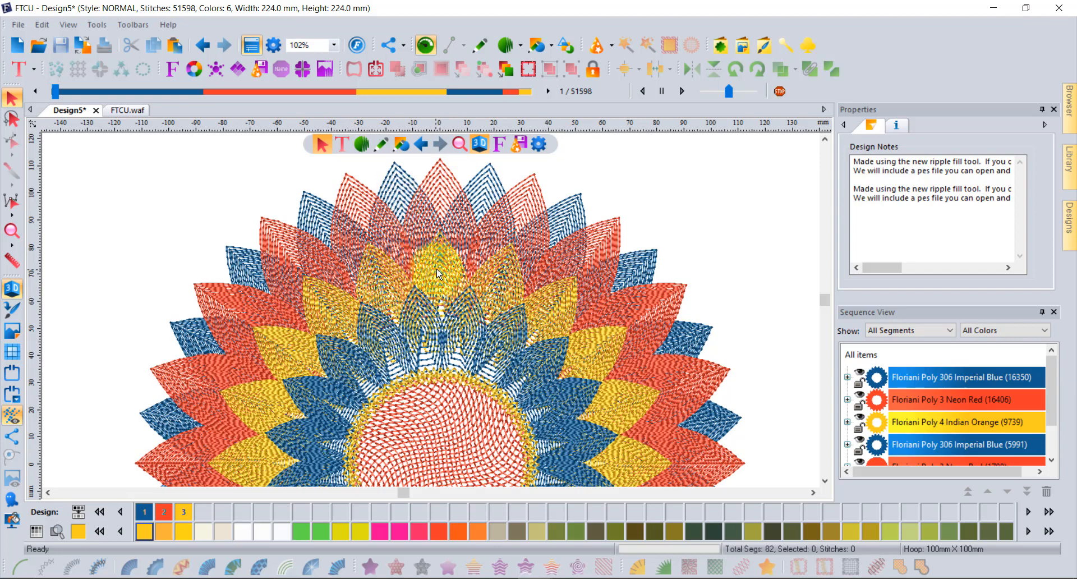
pyautogui.scroll(-1, 439, 273)
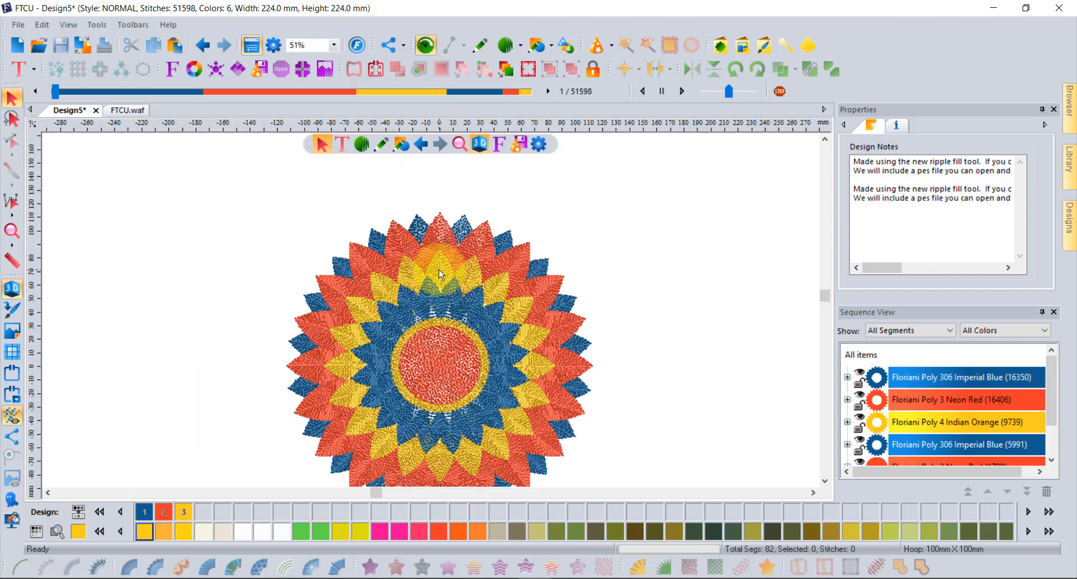
pyautogui.click(825, 481)
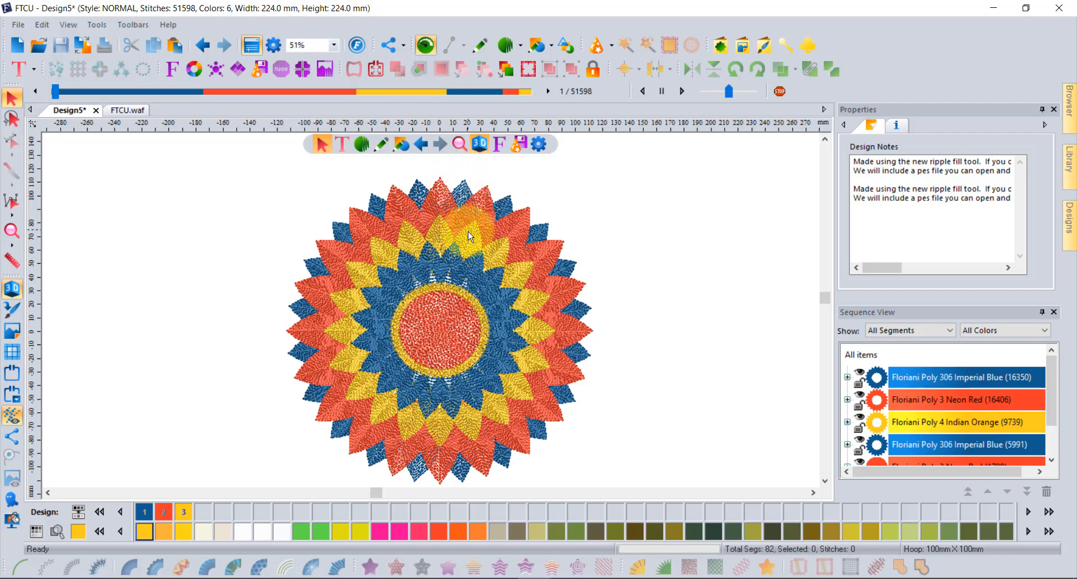
pyautogui.click(1068, 235)
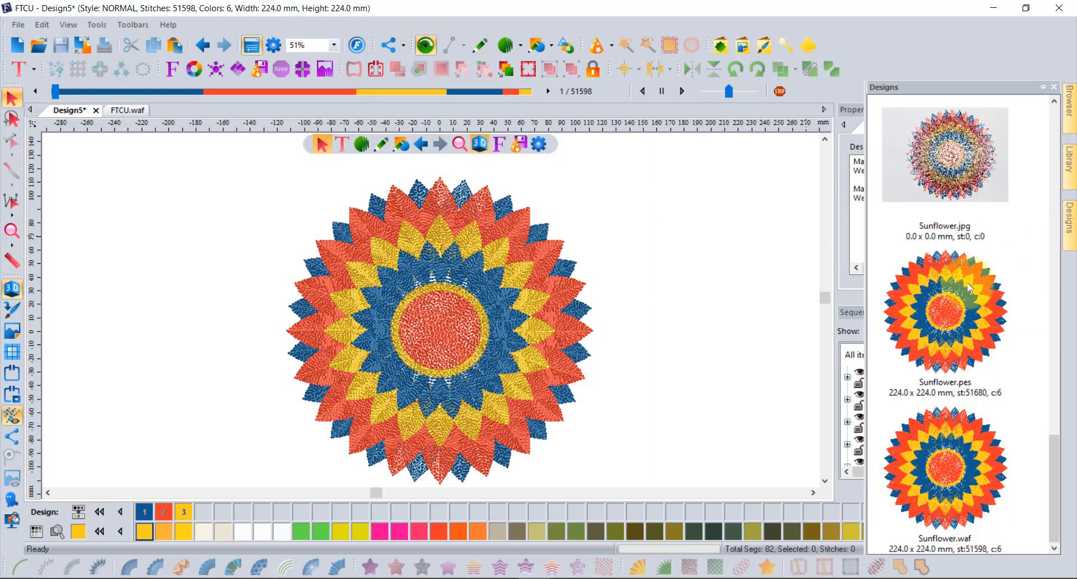
pyautogui.moveTo(968, 282); pyautogui.dragTo(756, 284)
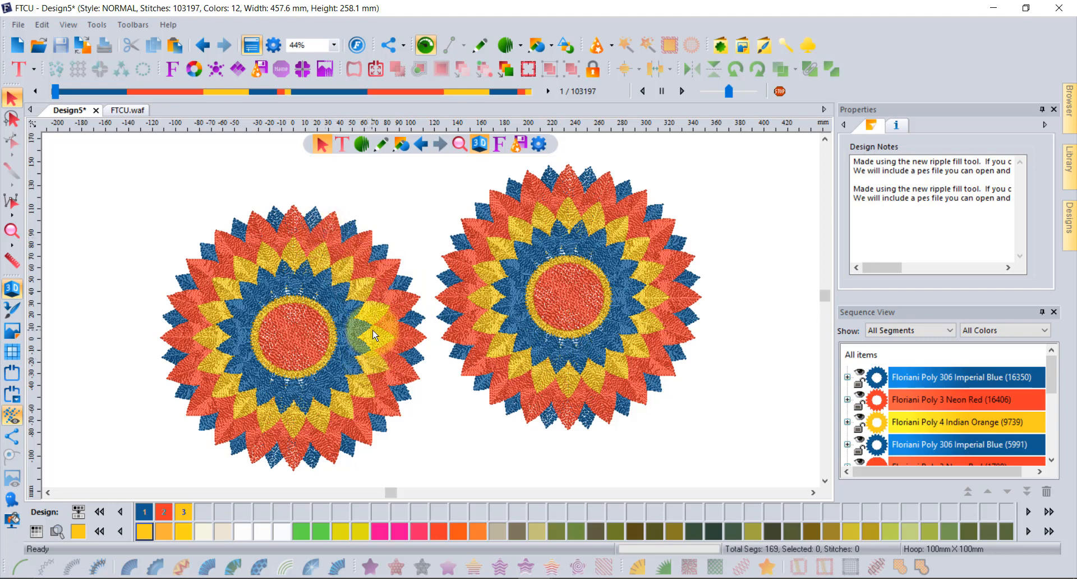
# - Draw an ellipse about 249 × 123 mm in the empty area beside the sunflowers and color it Floriani Poly 3 Neon Red
pyautogui.click(762, 492)
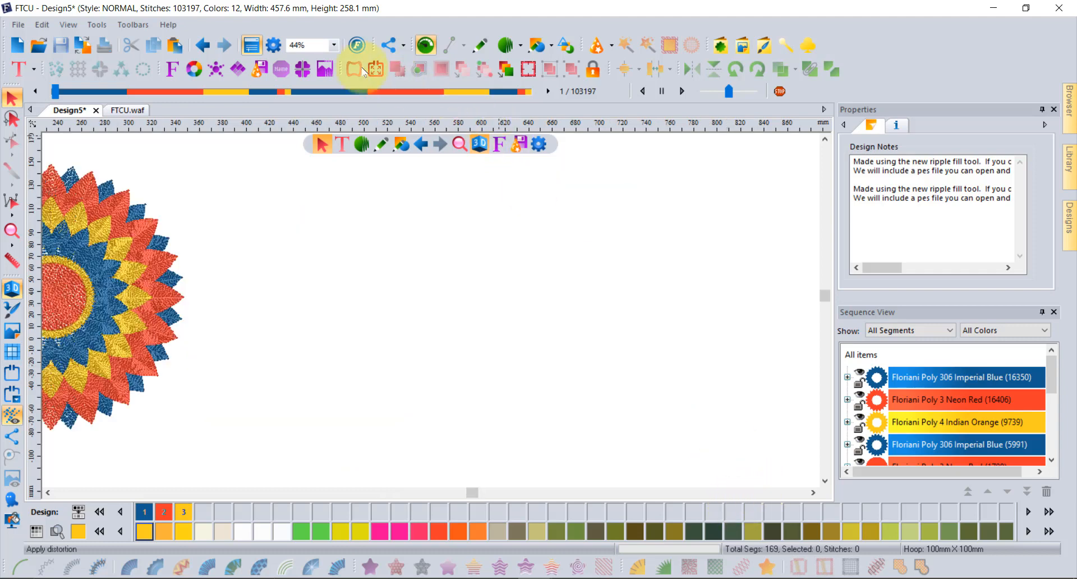
pyautogui.click(552, 46)
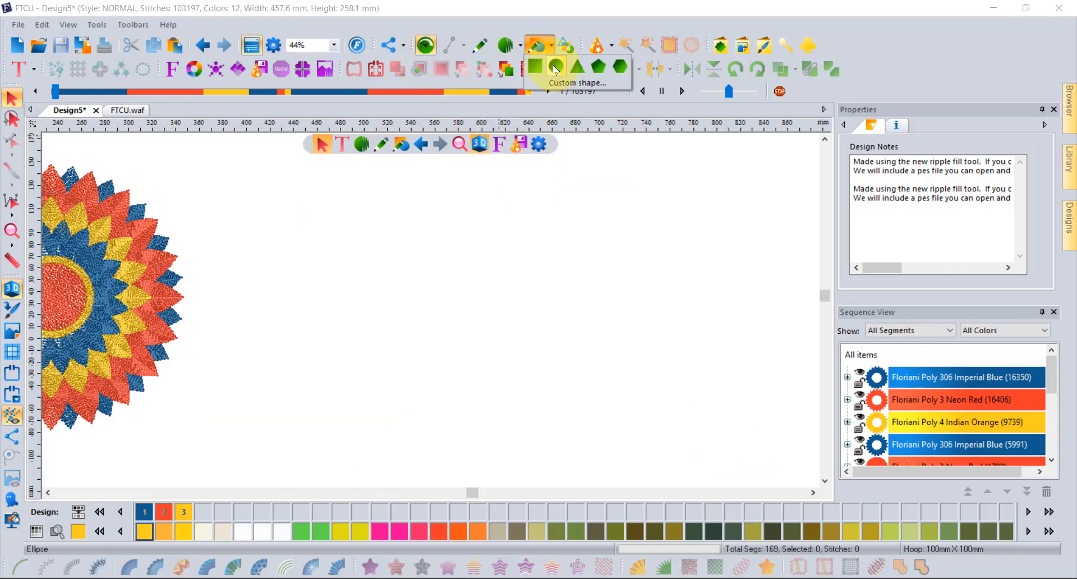
pyautogui.click(556, 69)
pyautogui.moveTo(398, 205); pyautogui.dragTo(688, 354)
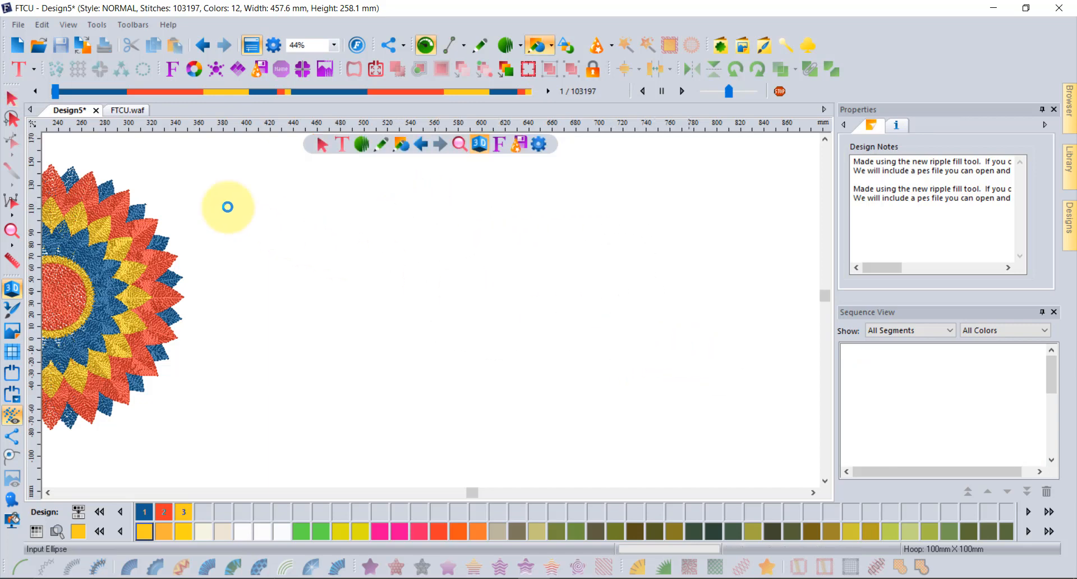
pyautogui.click(12, 97)
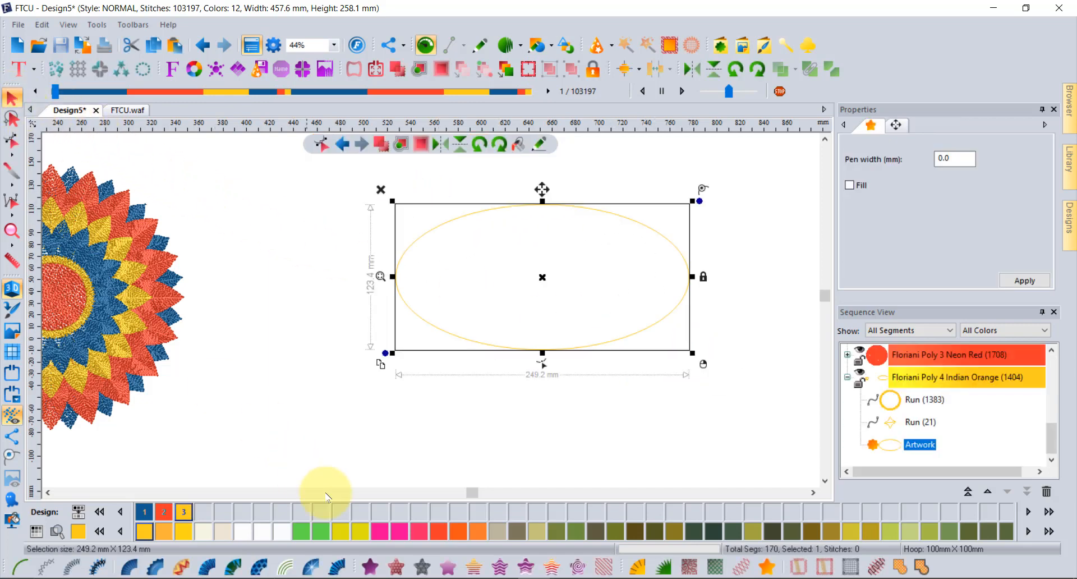
pyautogui.click(439, 532)
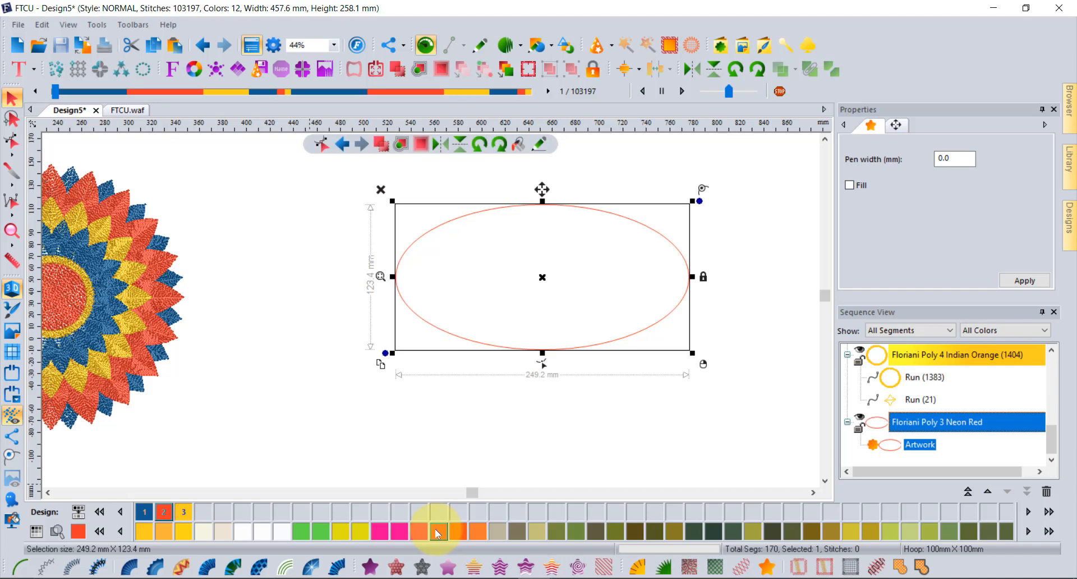
# - Convert the ellipse artwork to a ripple fill and inspect its stitches up close
pyautogui.click(578, 568)
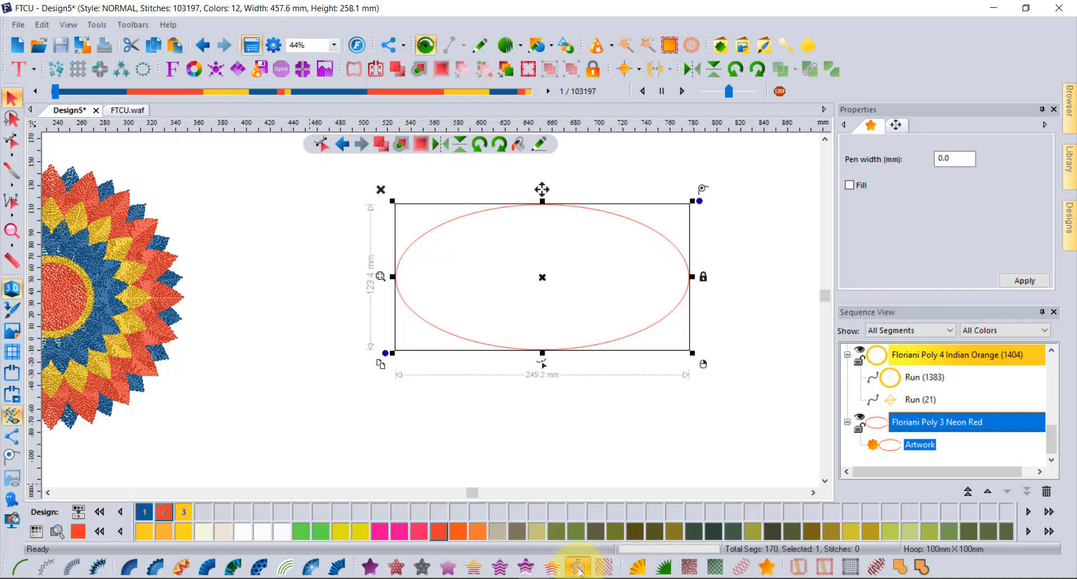
pyautogui.click(550, 292)
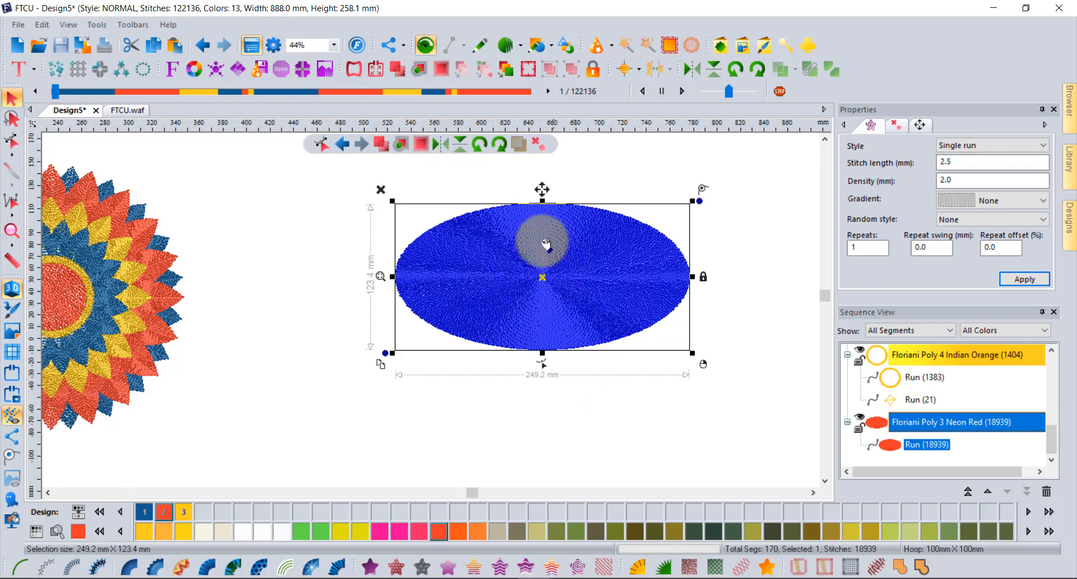
pyautogui.scroll(2, 565, 230)
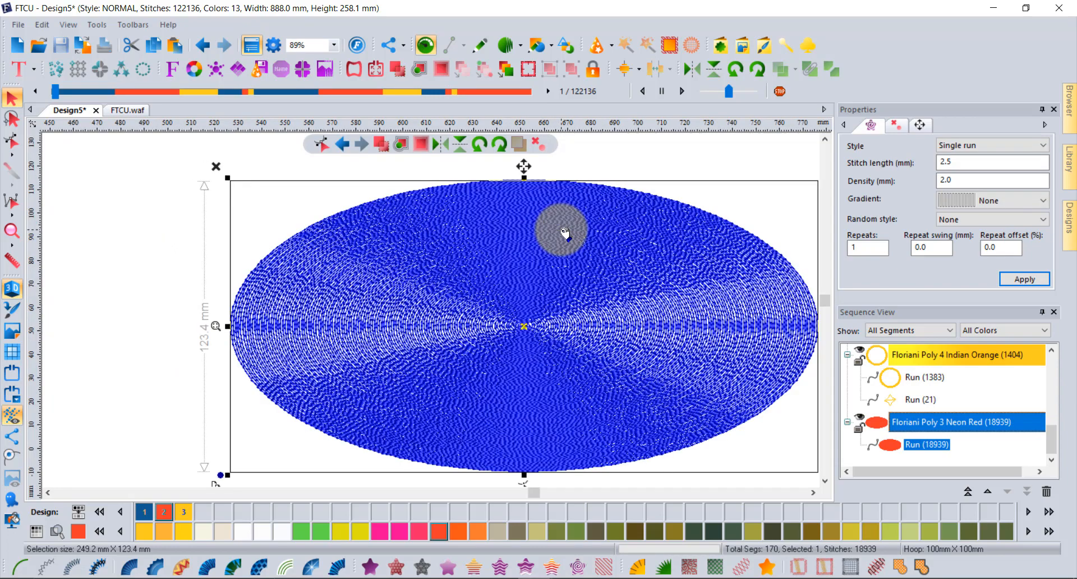
pyautogui.scroll(2, 565, 230)
pyautogui.scroll(-2, 568, 258)
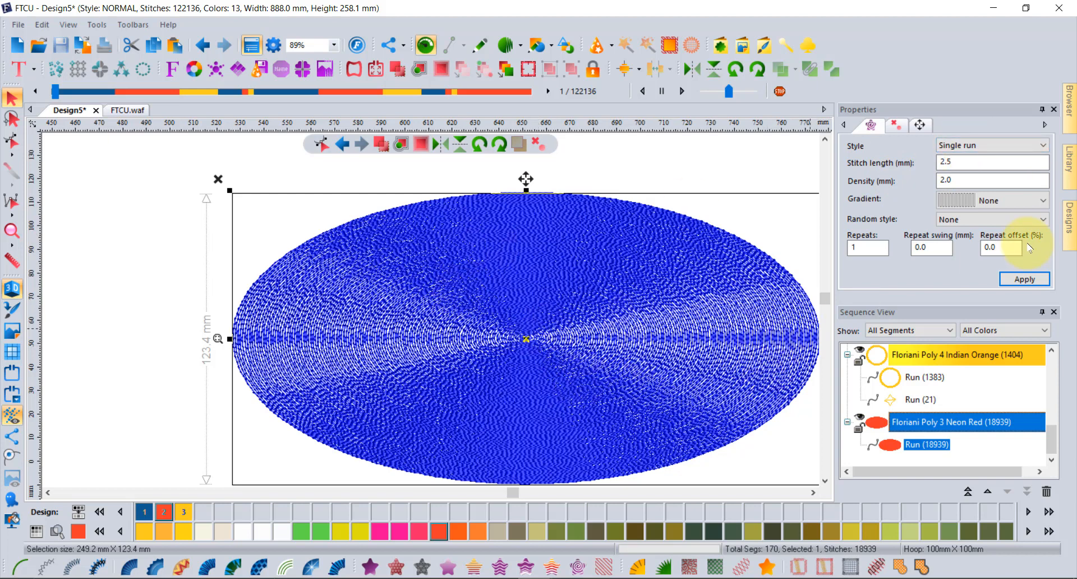
# - Set the ellipse's ripple fill density to 4 mm and check the spacing around its center
pyautogui.click(949, 180)
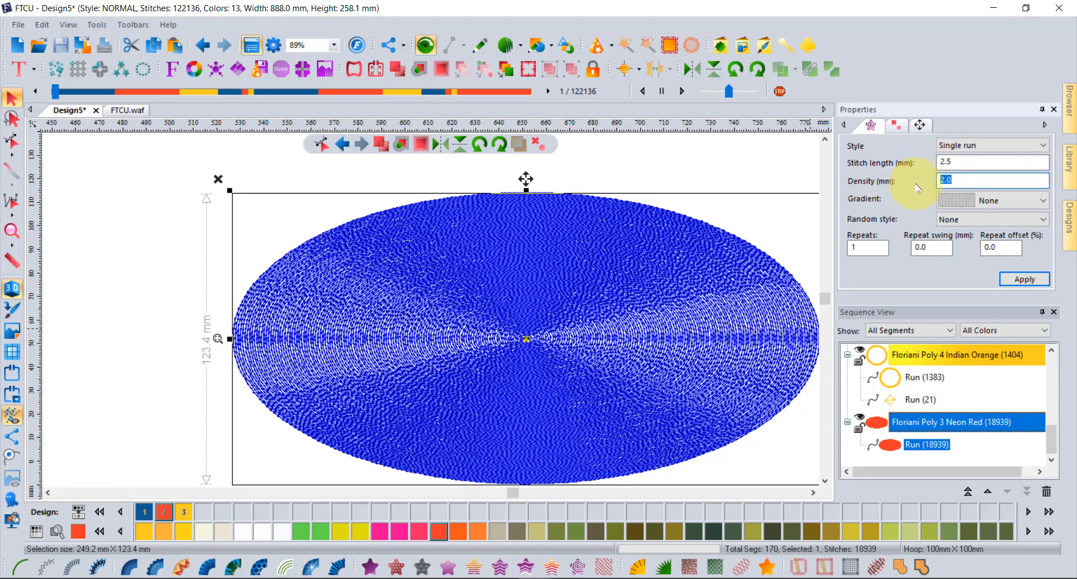
pyautogui.write('4')
pyautogui.click(1024, 279)
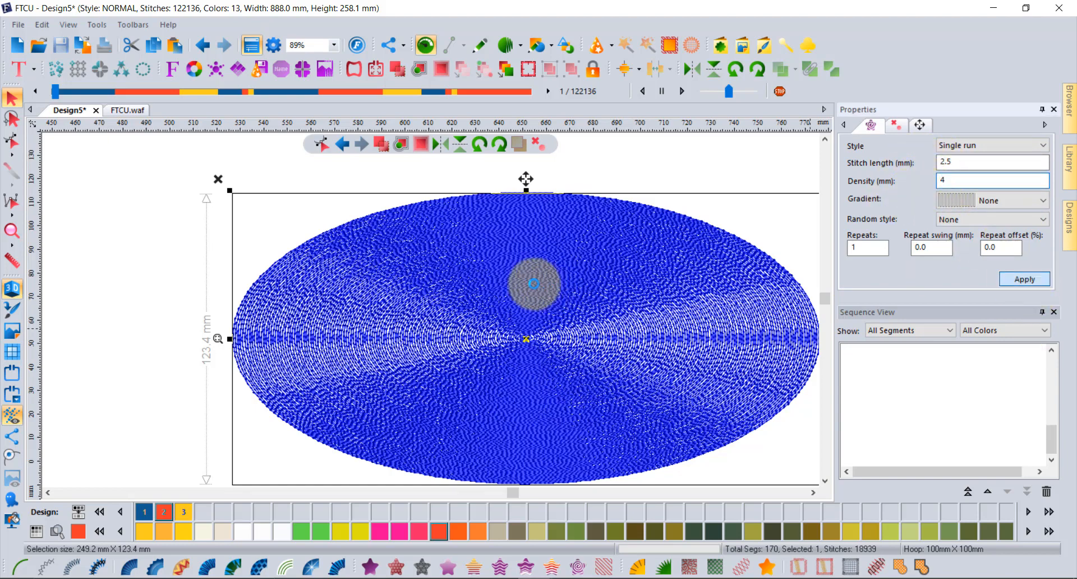
pyautogui.scroll(1, 512, 325)
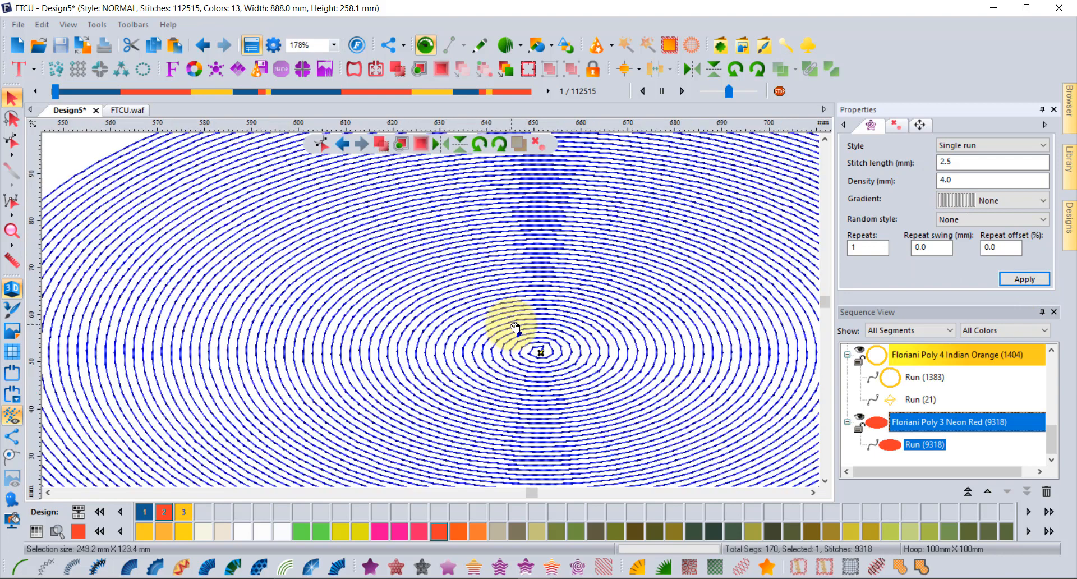
pyautogui.scroll(-1, 515, 326)
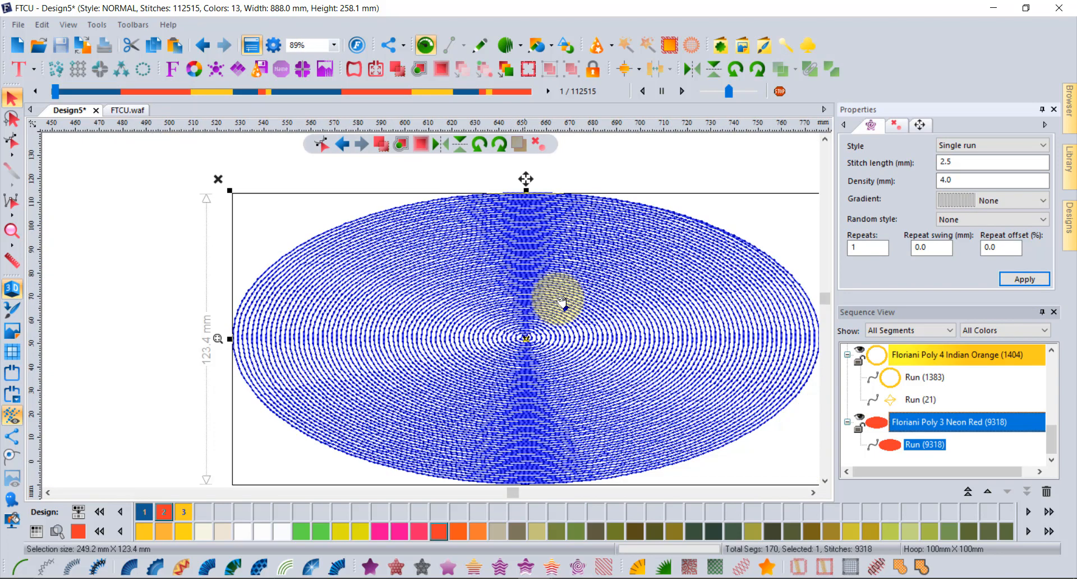
# - Apply the Linear increasing gradient to the ellipse's ripple fill
pyautogui.click(988, 200)
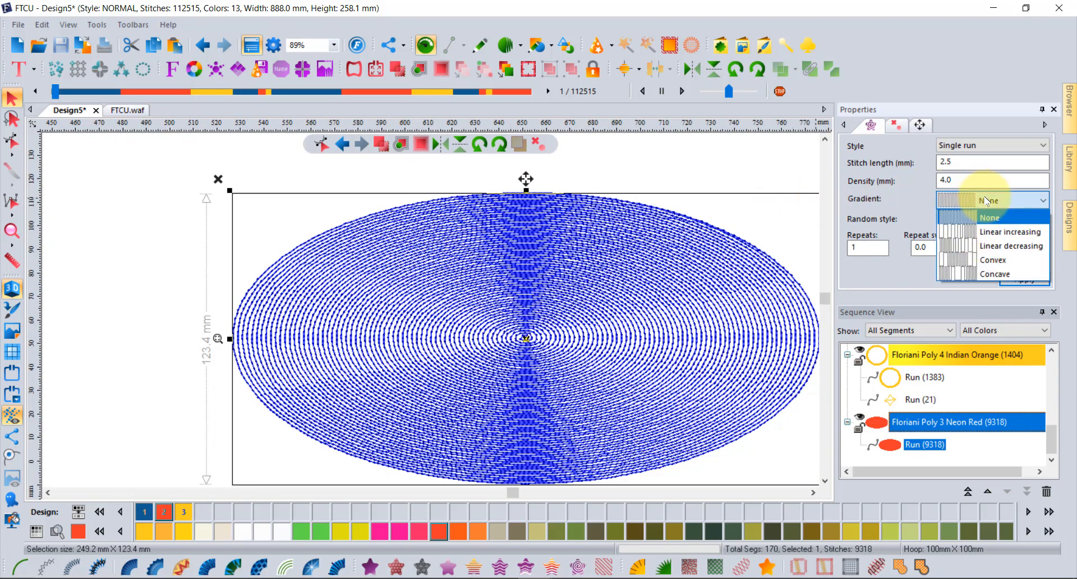
pyautogui.click(983, 217)
pyautogui.click(1023, 279)
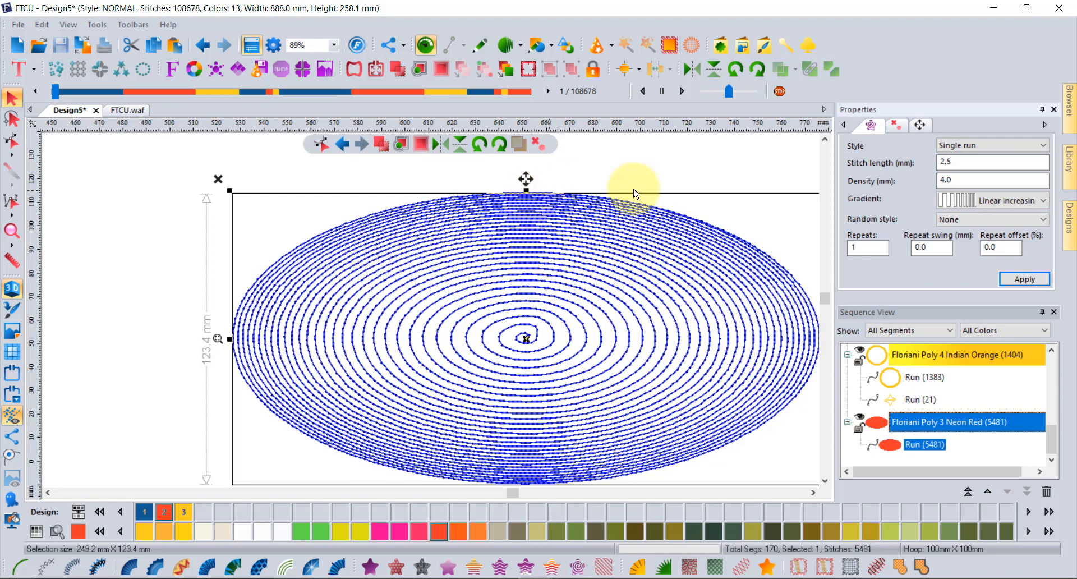
# - Switch the ripple fill's gradient to Linear decreasing and apply it
pyautogui.click(954, 200)
pyautogui.click(968, 242)
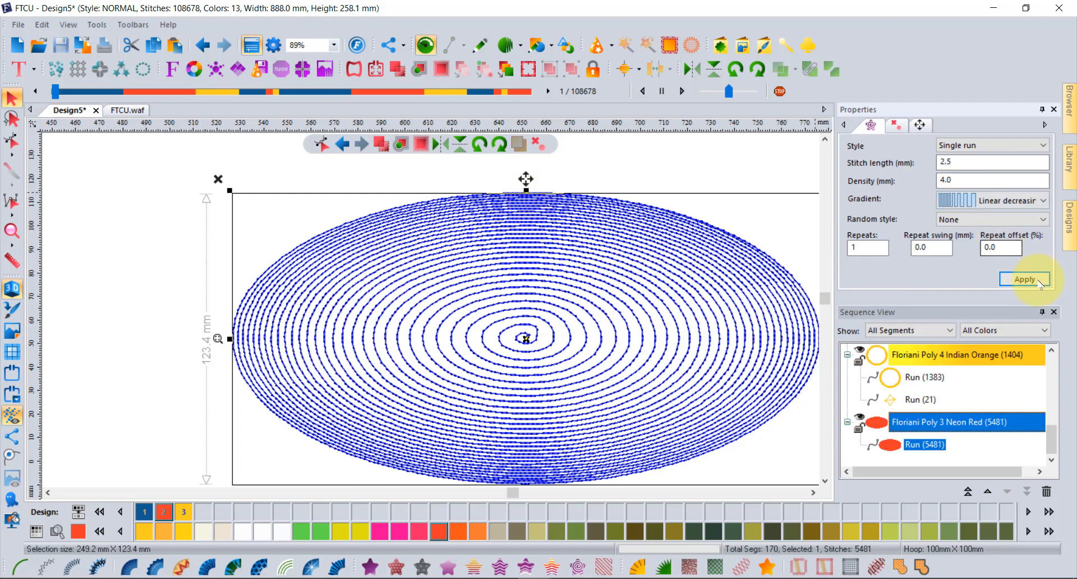
pyautogui.click(1039, 283)
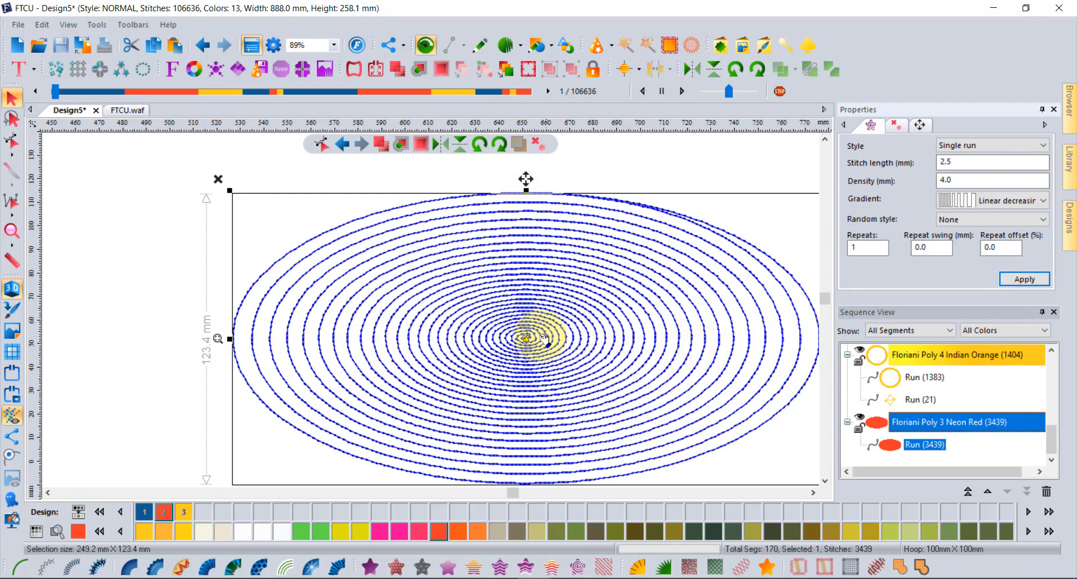
# - Try the Convex gradient on the ellipse's ripple fill
pyautogui.click(1004, 202)
pyautogui.click(1008, 261)
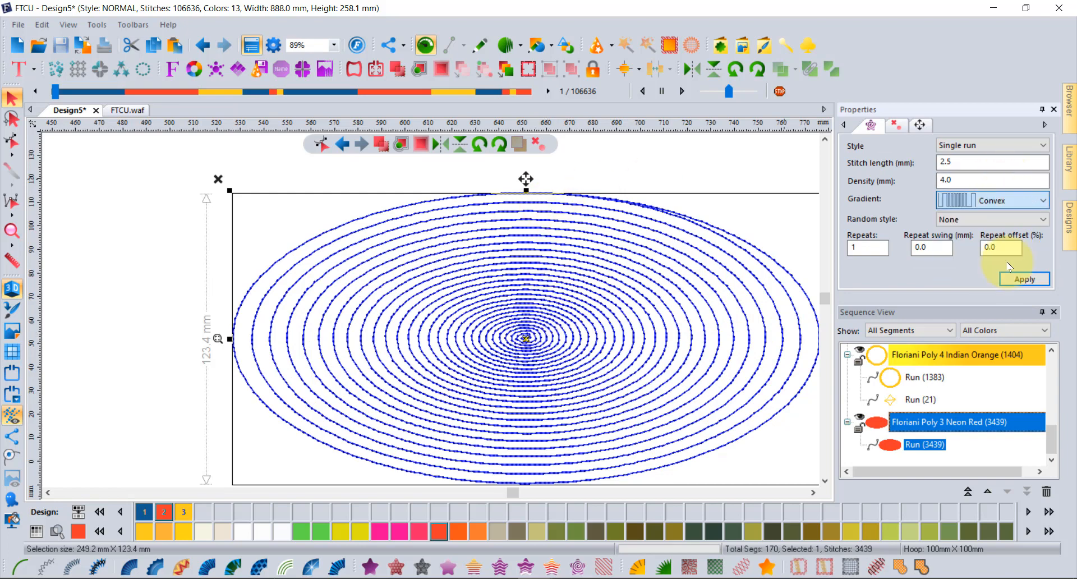
pyautogui.click(1025, 279)
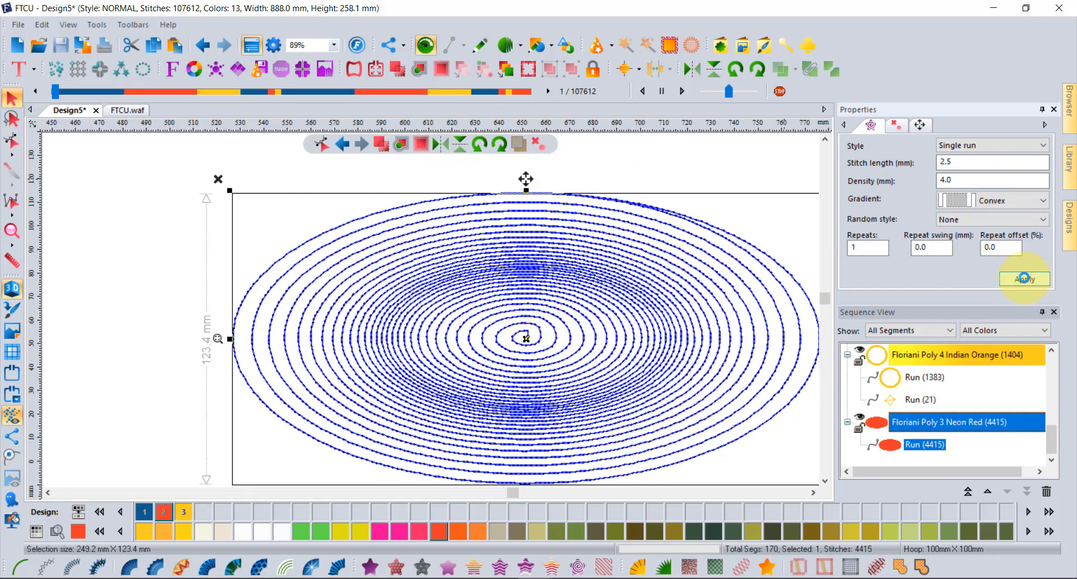
# - Set the ripple fill's gradient to Concave and apply it to the ellipse
pyautogui.click(991, 200)
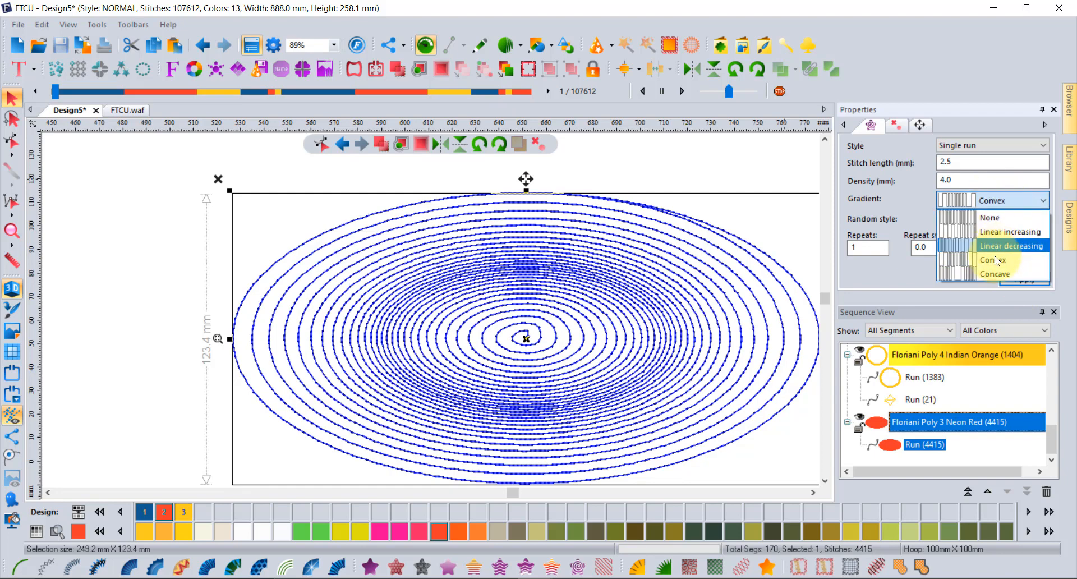
pyautogui.click(996, 274)
pyautogui.click(1026, 279)
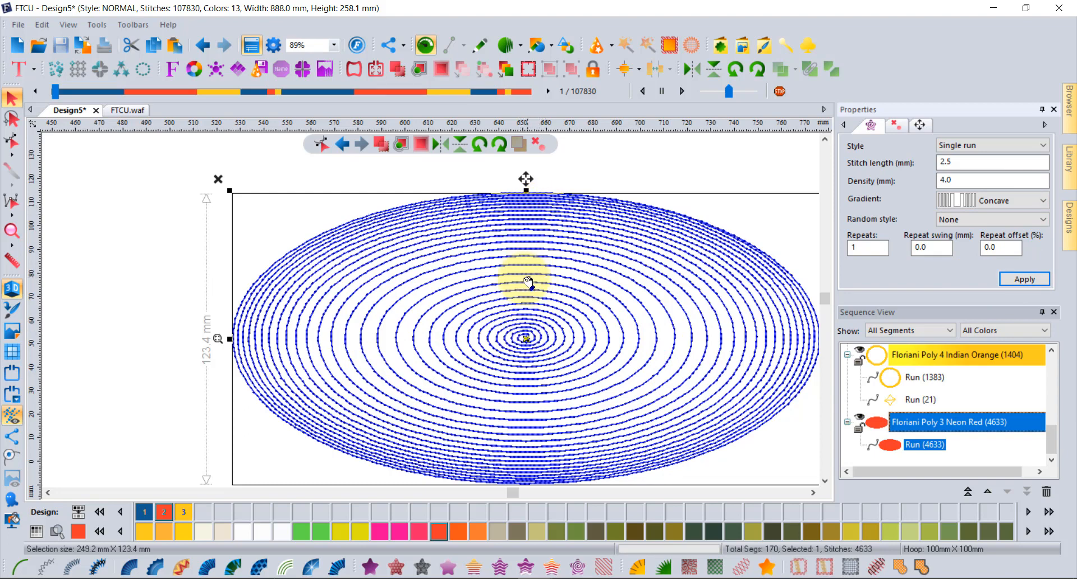
# - Edit the ripple fill's center point, trying the ellipse's left and right sides before placing it near the lower edge
pyautogui.click(11, 142)
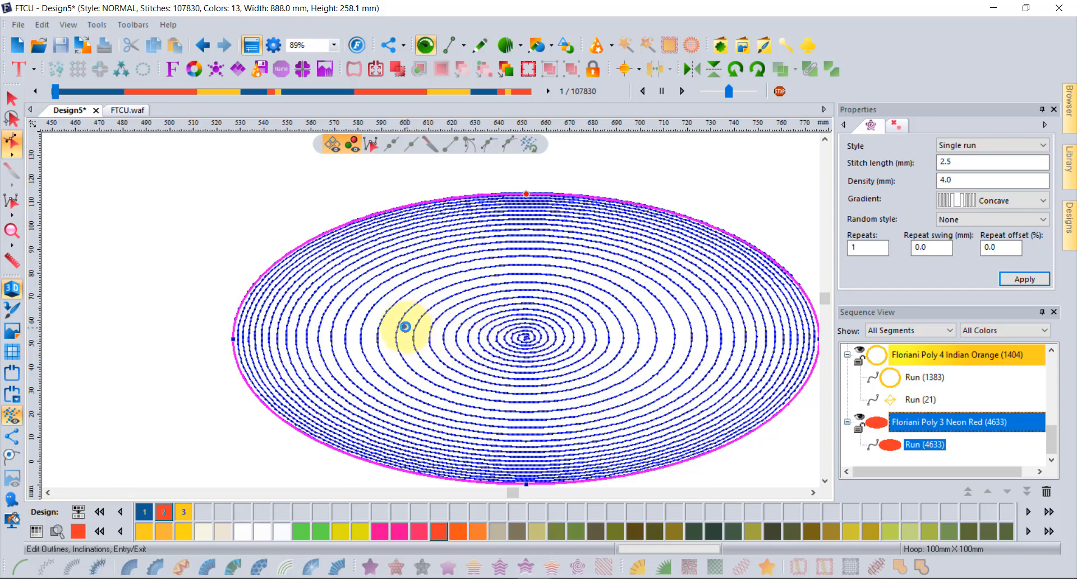
pyautogui.click(405, 327)
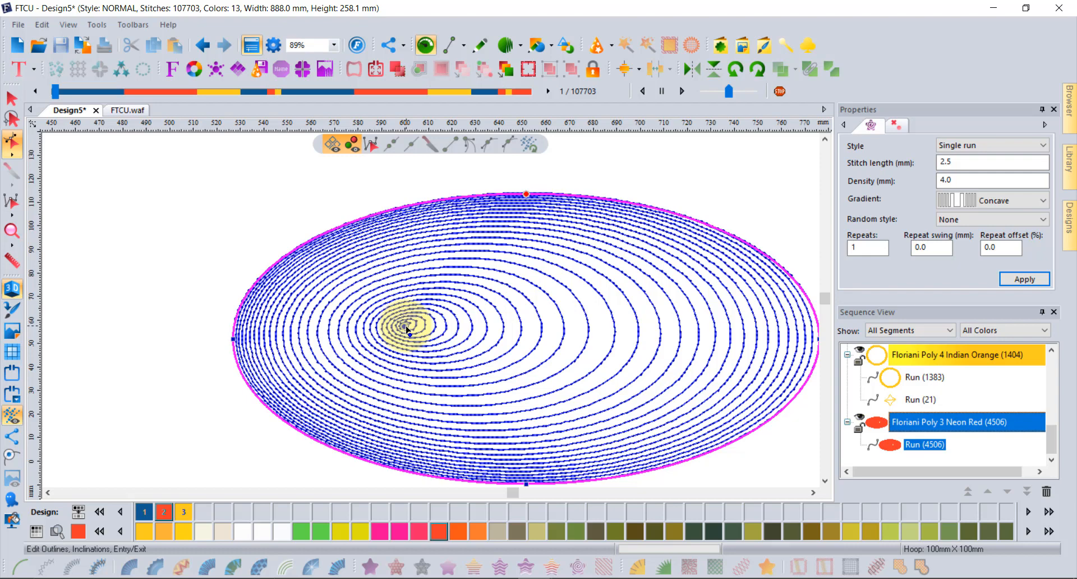
pyautogui.click(675, 366)
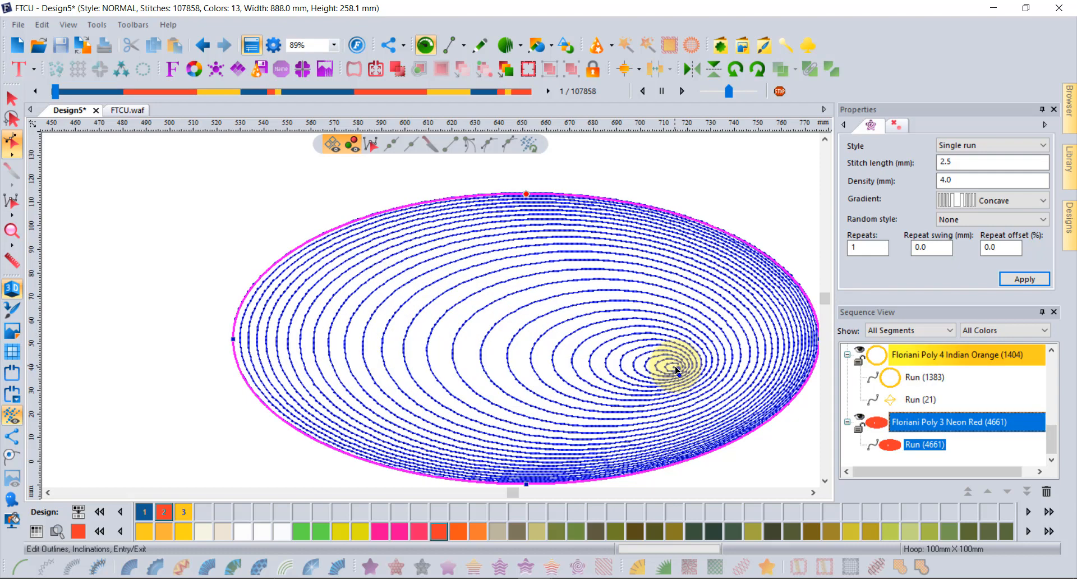
pyautogui.click(567, 420)
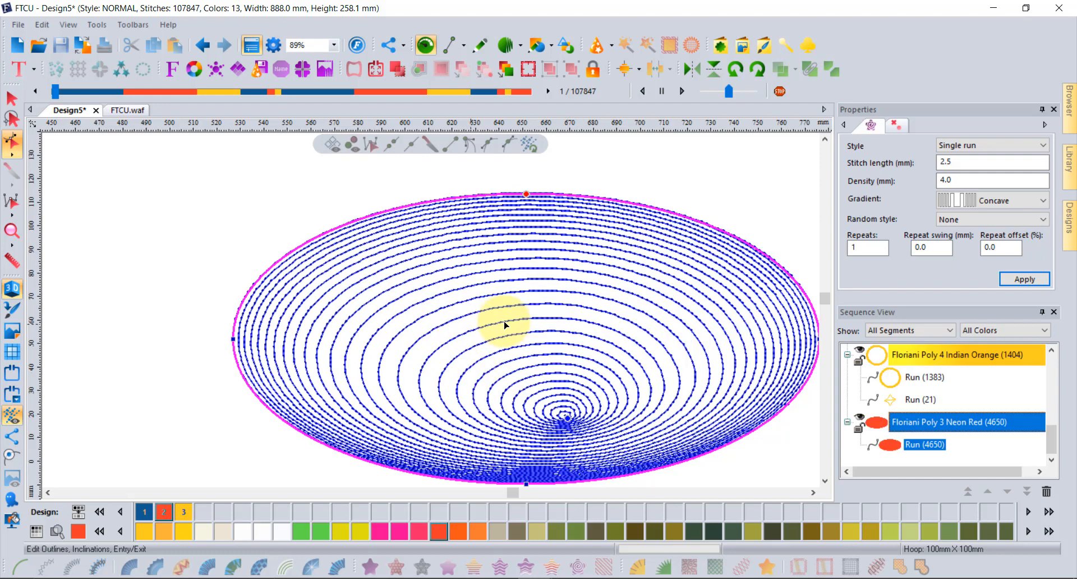
pyautogui.scroll(-2, 555, 362)
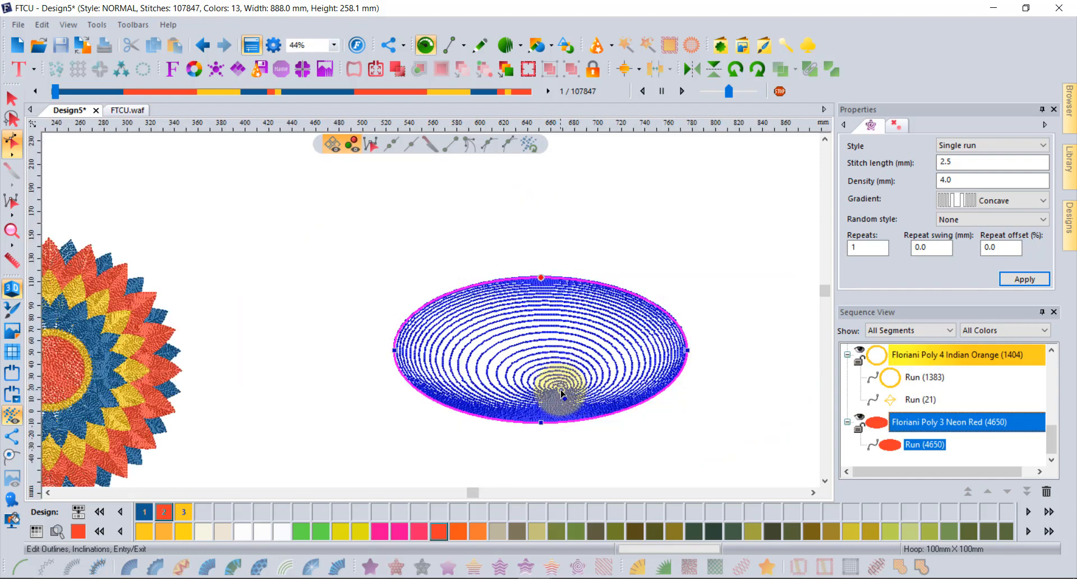
# - Place the ripple fill's center point outside the ellipse, just below its lower edge, and inspect the resulting cone shape
pyautogui.scroll(-1, 564, 395)
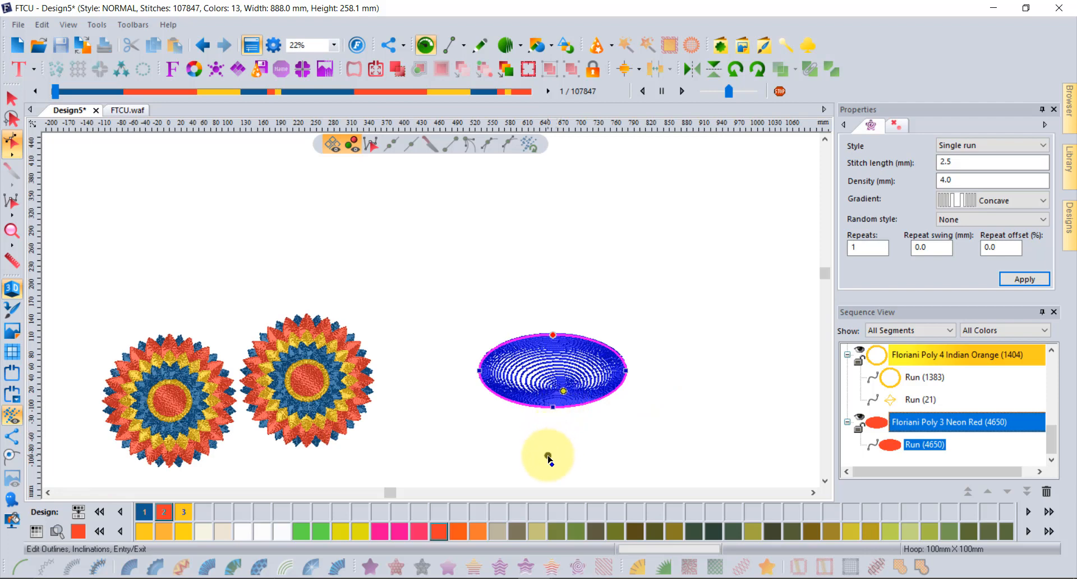
pyautogui.click(548, 456)
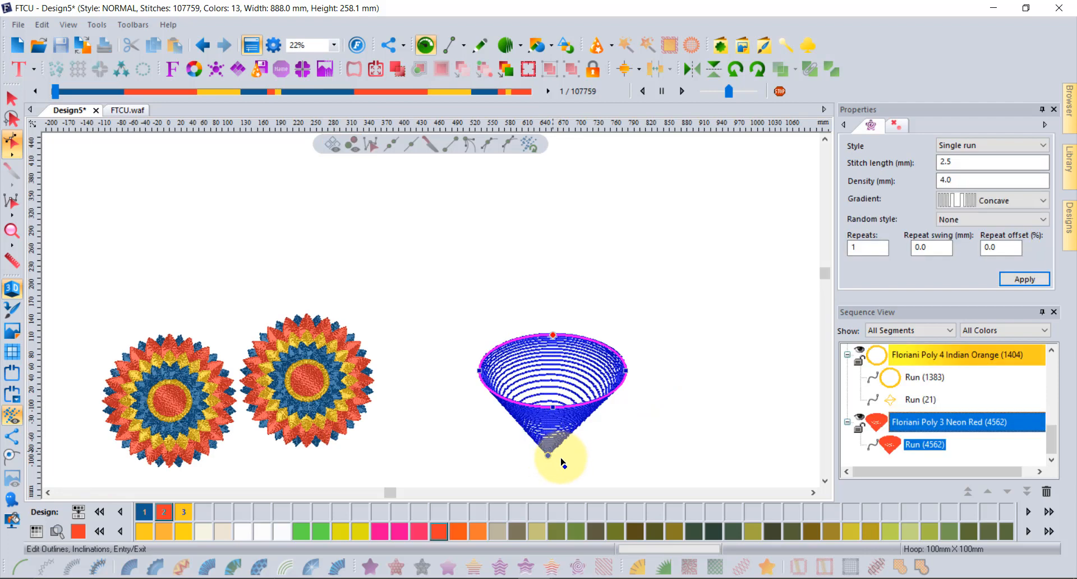
pyautogui.scroll(1, 563, 462)
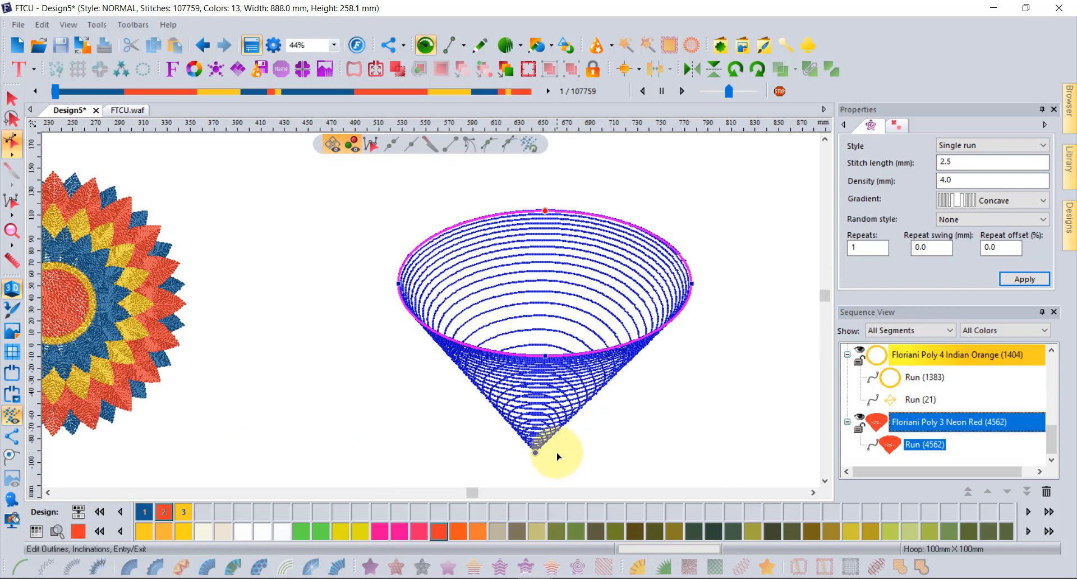
pyautogui.scroll(1, 559, 456)
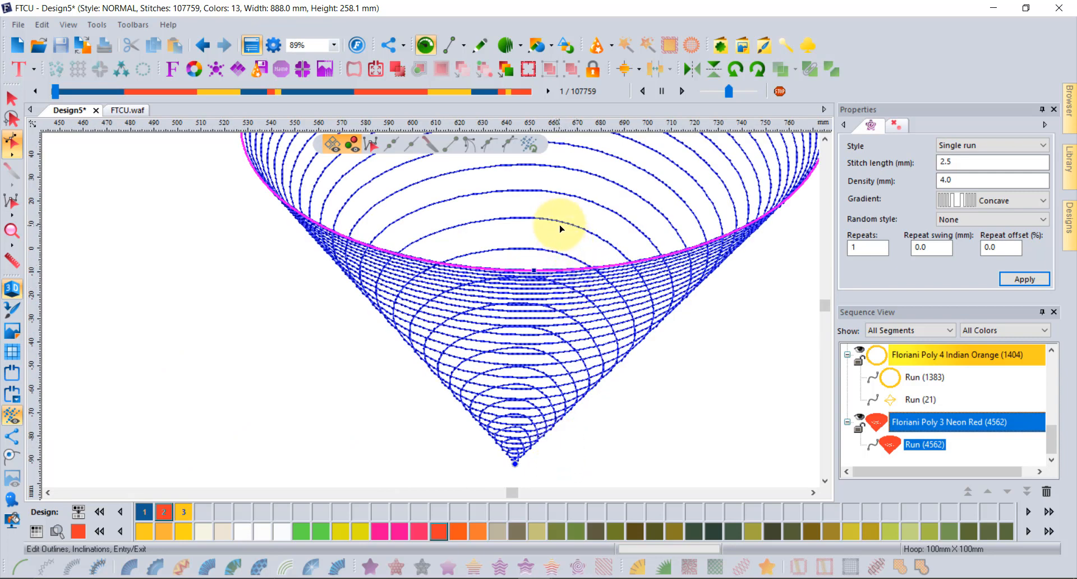
pyautogui.scroll(-1, 560, 229)
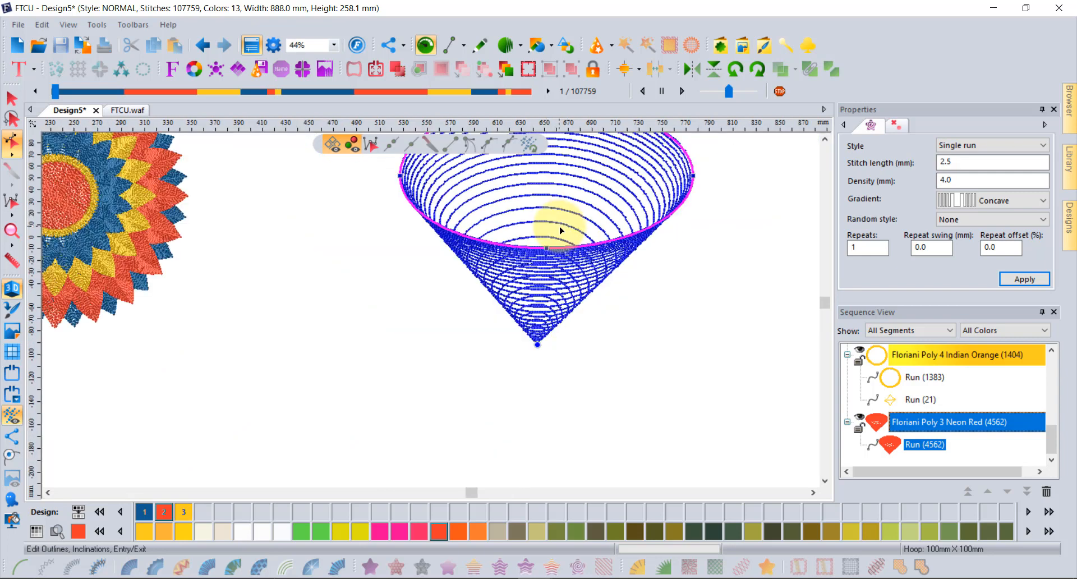
pyautogui.click(825, 139)
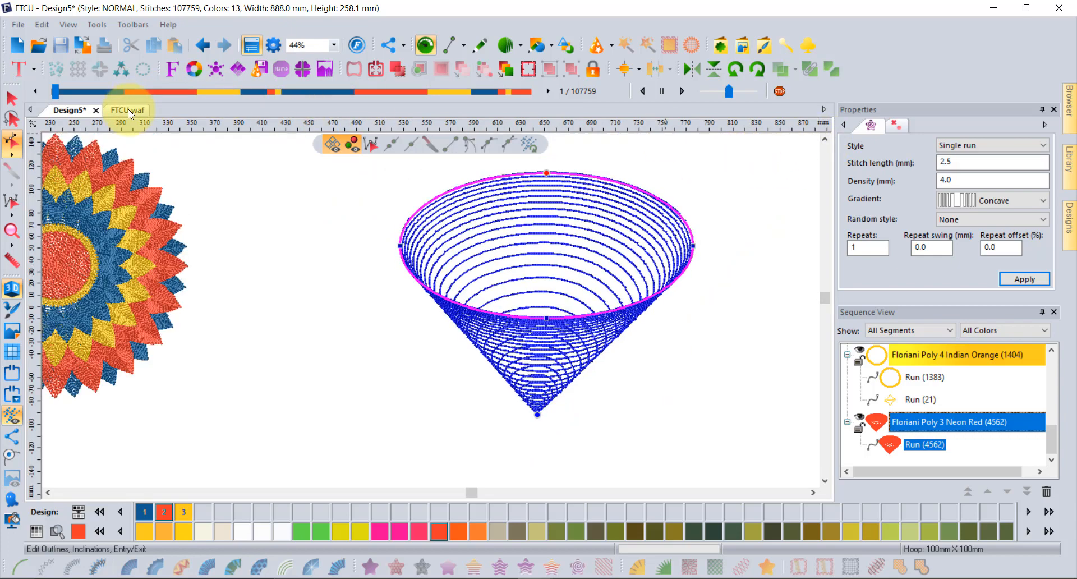
# - View the finished lettering sample in FTCU.waf and return to Design5
pyautogui.click(129, 110)
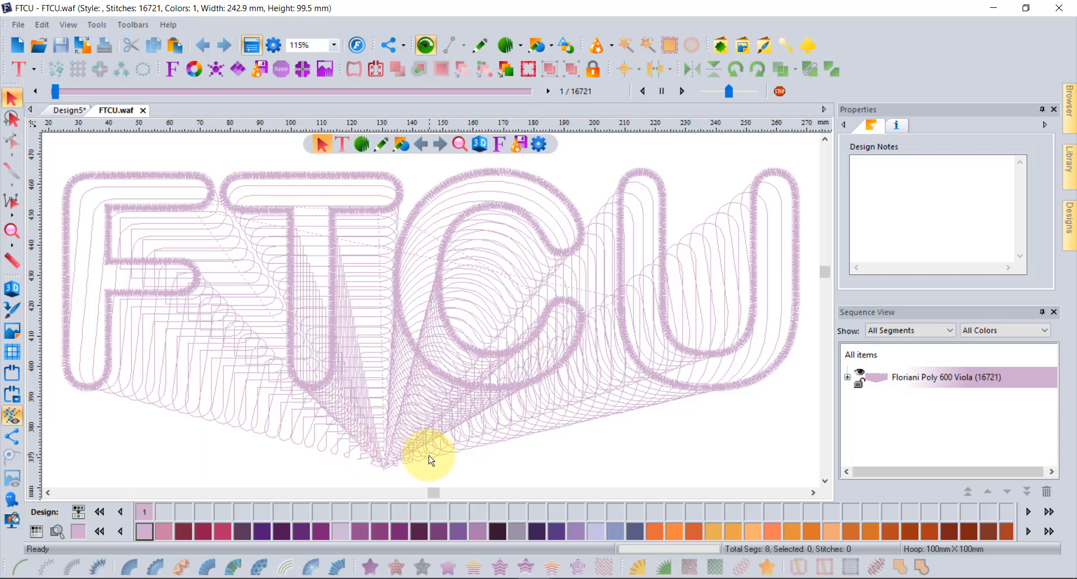
pyautogui.click(76, 112)
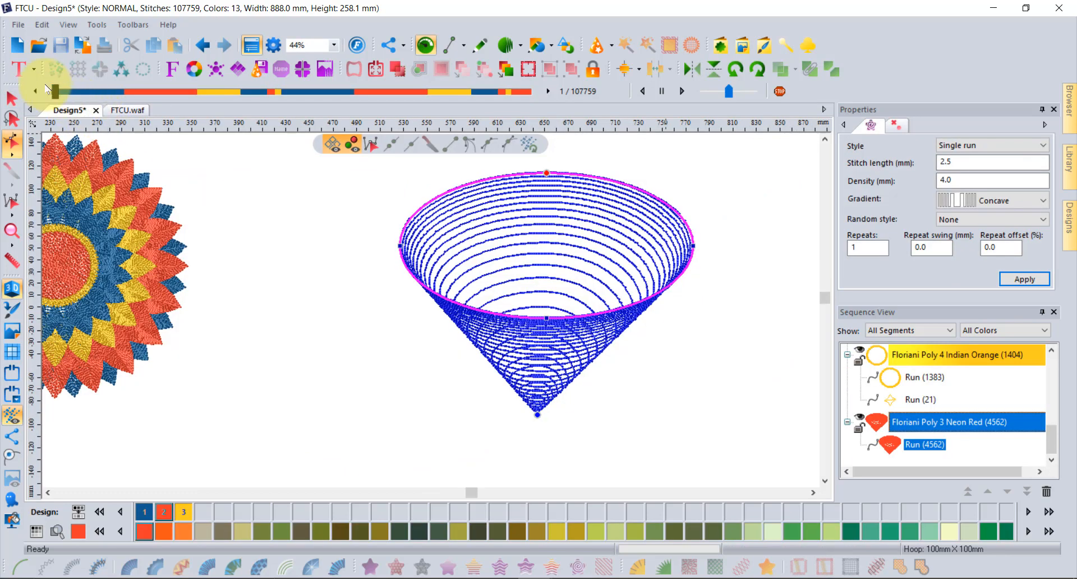
# - Import the text FTCU as TTF artwork in Arial Rounded MT Bold and move it below the sunflowers and the cone
pyautogui.click(20, 70)
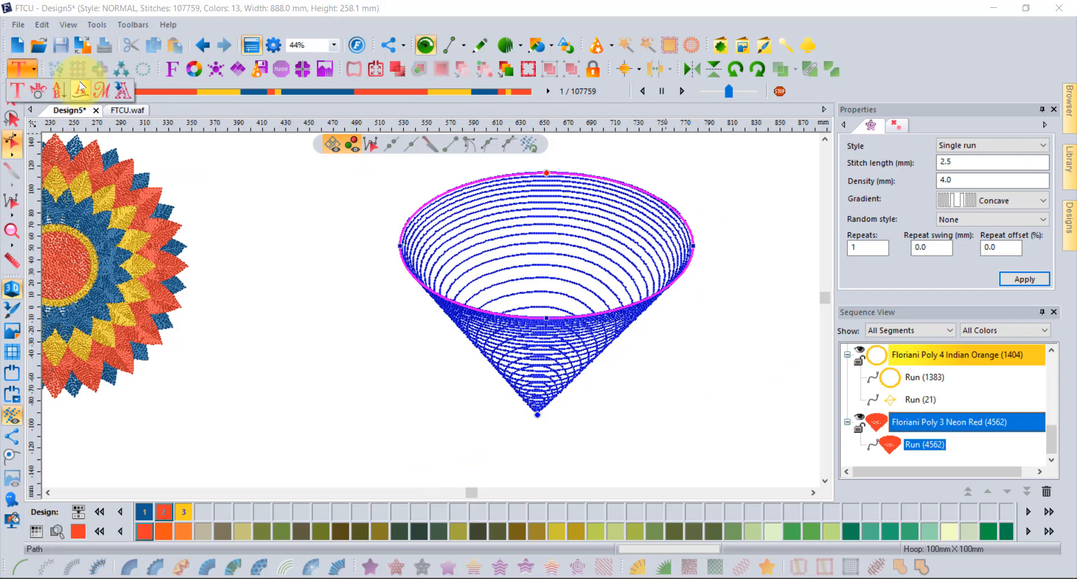
pyautogui.click(122, 91)
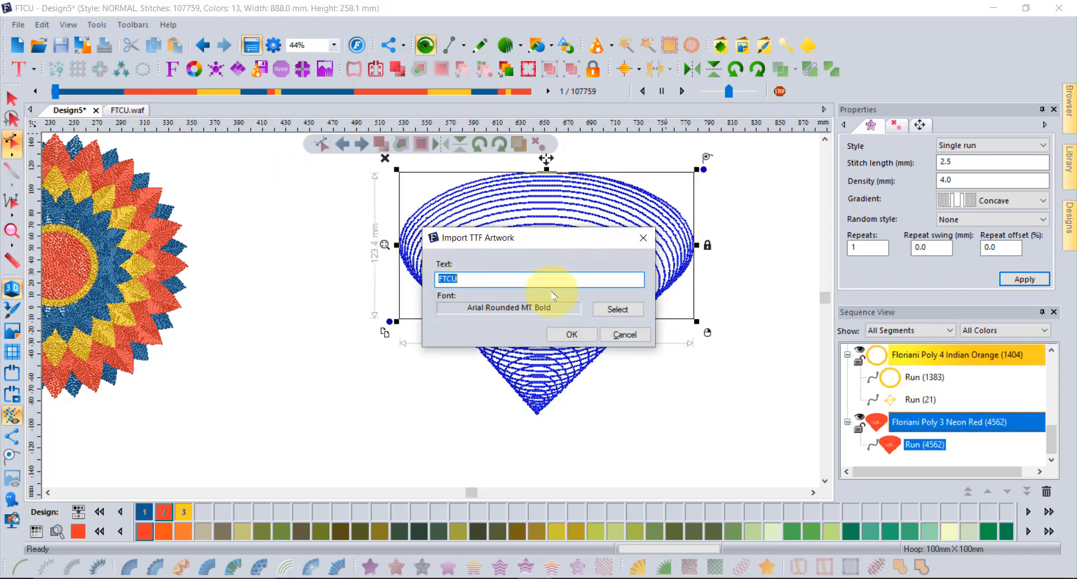
pyautogui.click(571, 335)
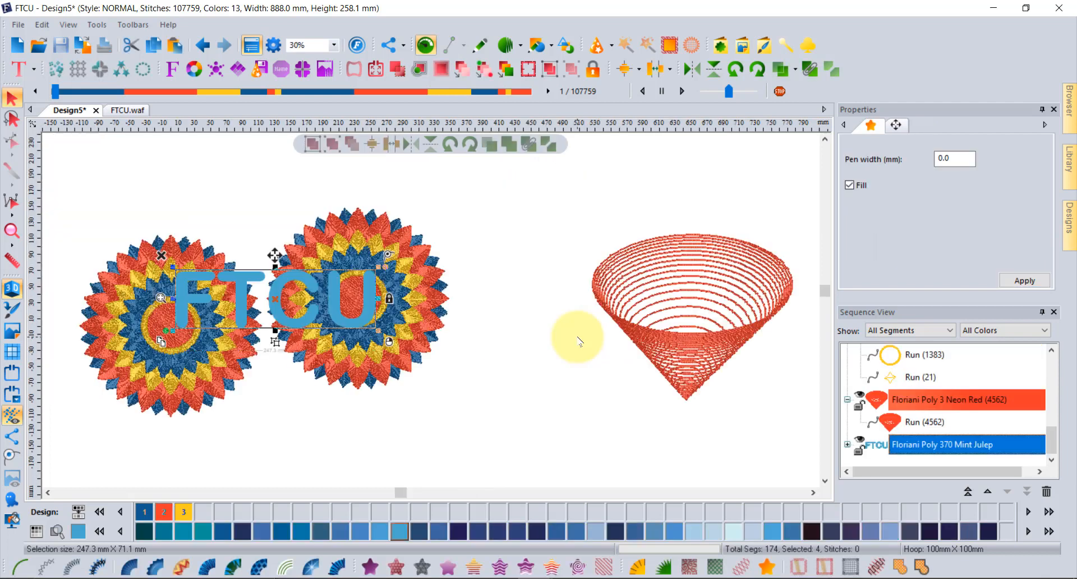
pyautogui.moveTo(281, 304); pyautogui.dragTo(508, 437)
pyautogui.click(825, 481)
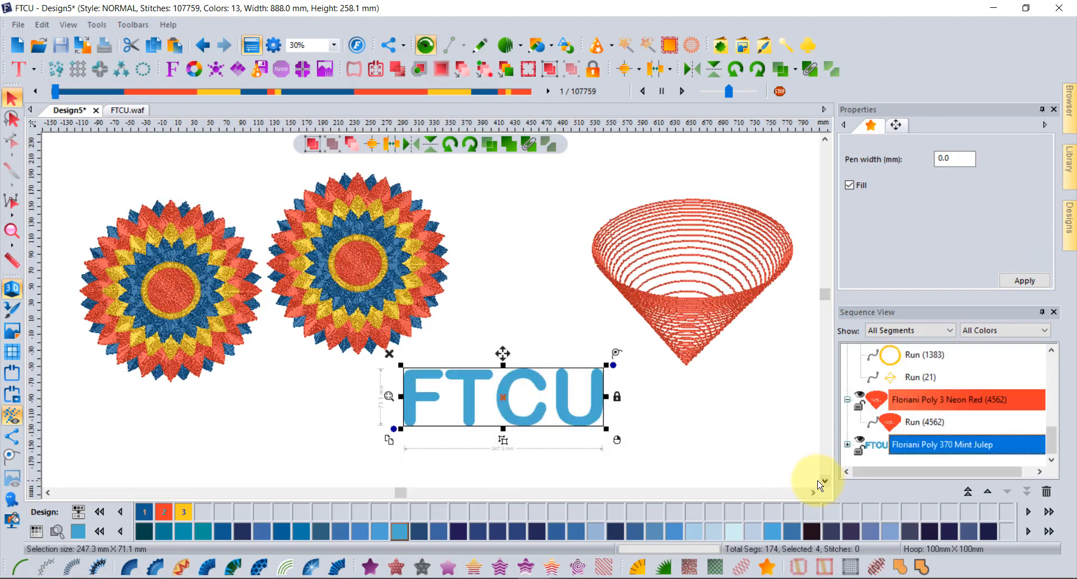
pyautogui.moveTo(507, 399); pyautogui.dragTo(454, 400)
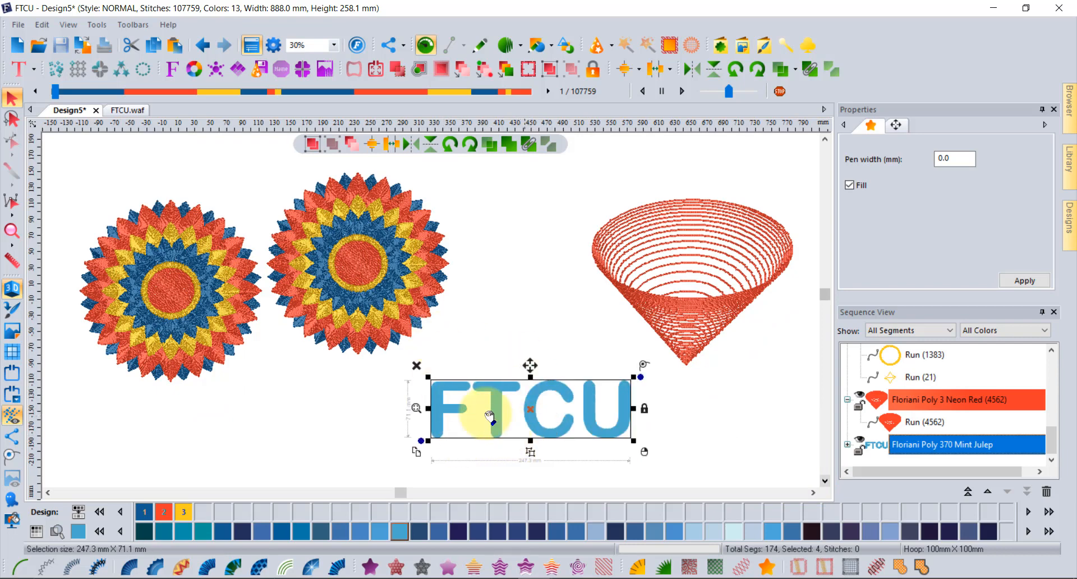
# - Duplicate the FTCU artwork in place and recolor the copy to Floriani Poly 3 Neon Red
pyautogui.click(154, 45)
pyautogui.click(175, 45)
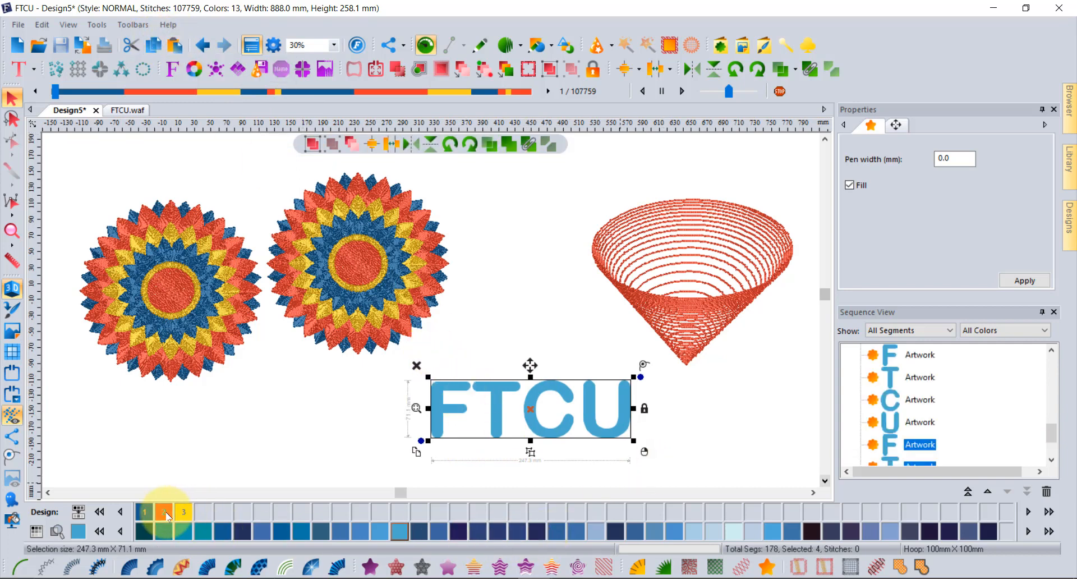
pyautogui.click(166, 513)
pyautogui.click(730, 425)
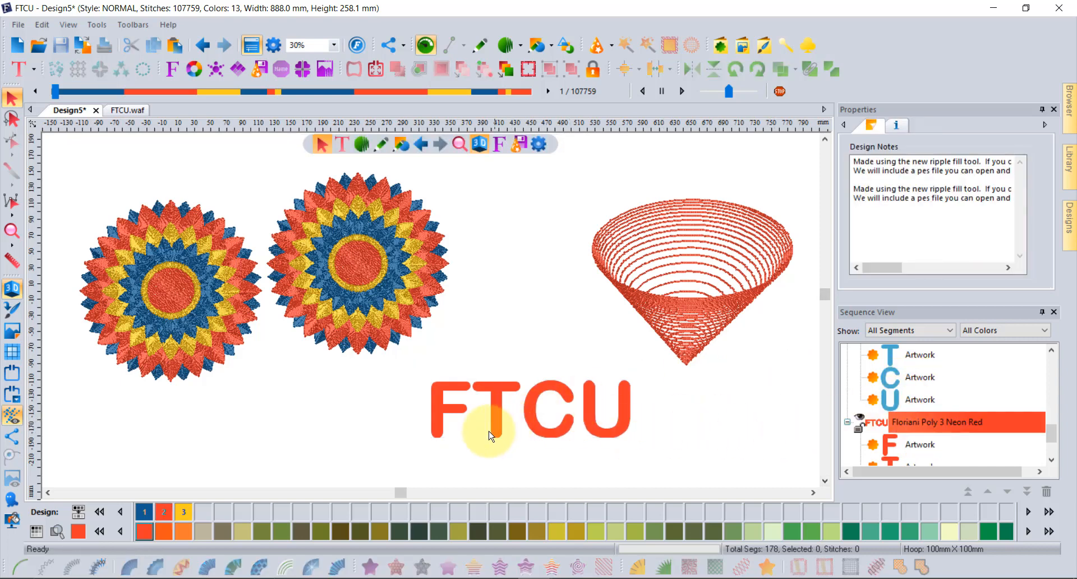
# - Convert the red FTCU copy into a Steil stitch outline around the letters
pyautogui.click(910, 422)
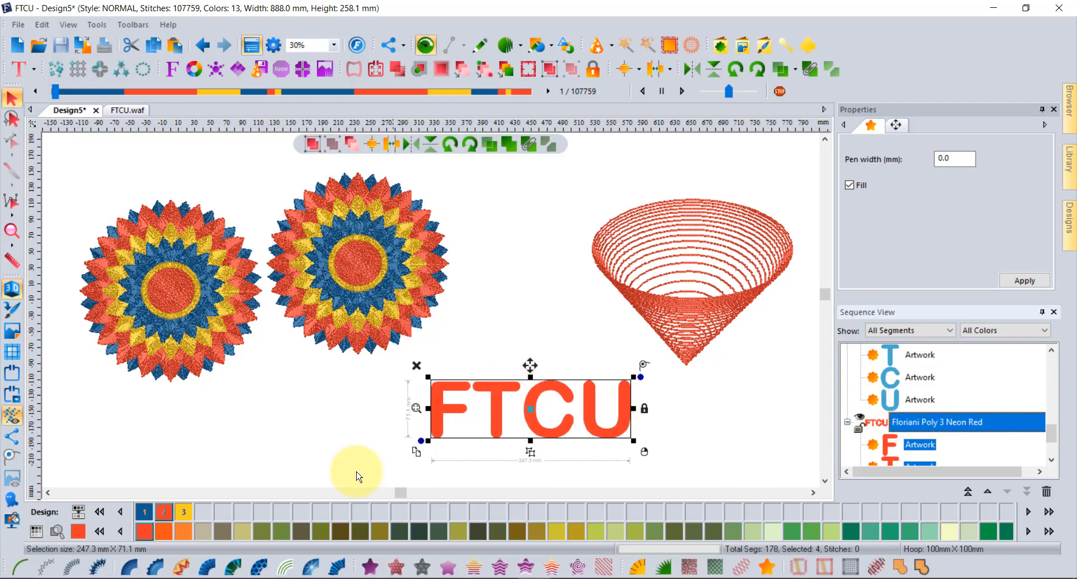
pyautogui.click(71, 567)
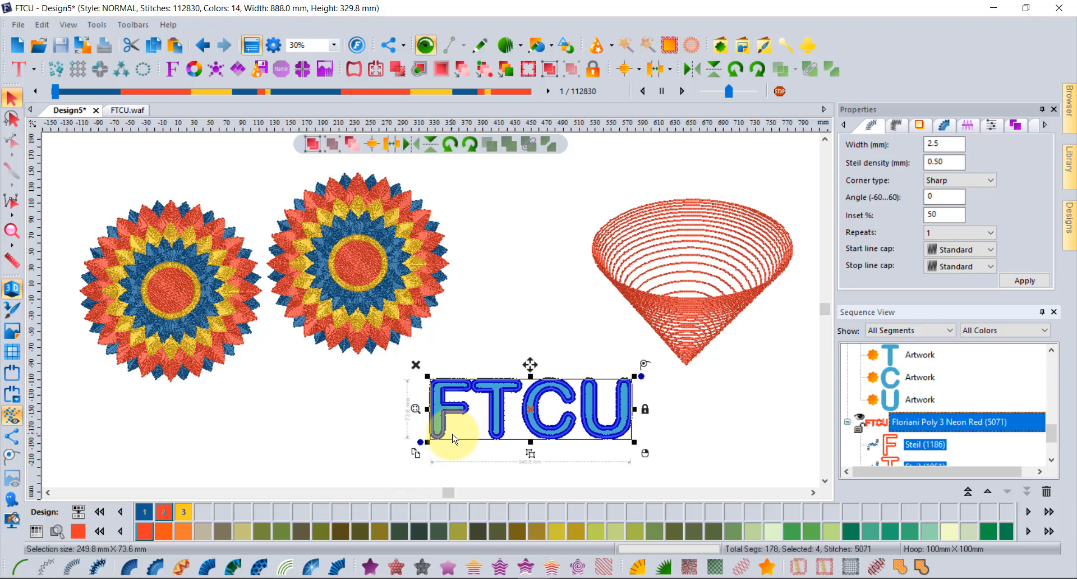
pyautogui.scroll(2, 454, 440)
pyautogui.click(325, 368)
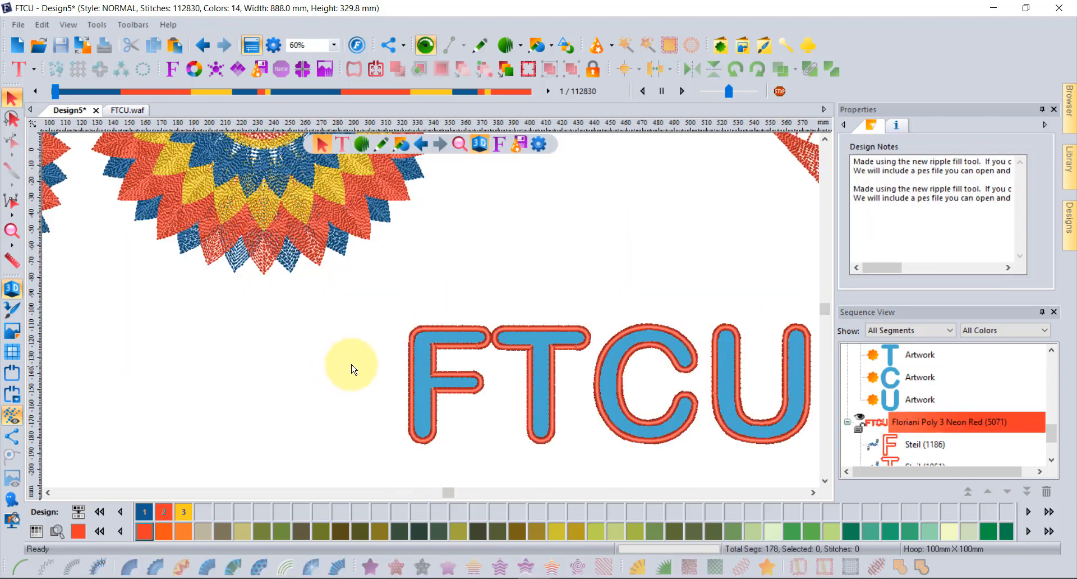
# - Select only the blue letter F artwork and apply the ripple fill to it
pyautogui.click(913, 391)
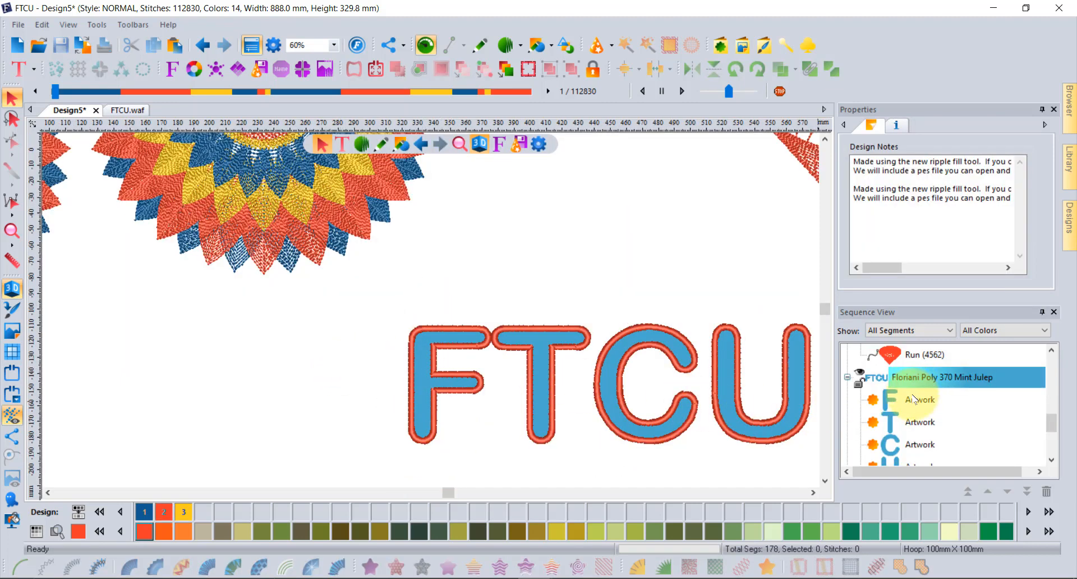
pyautogui.click(916, 402)
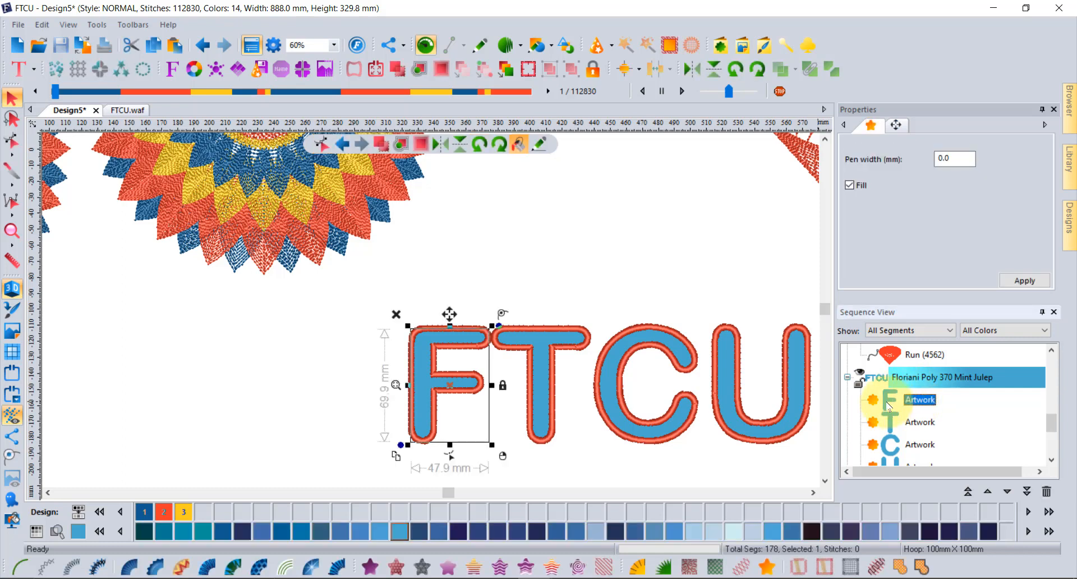
pyautogui.click(813, 492)
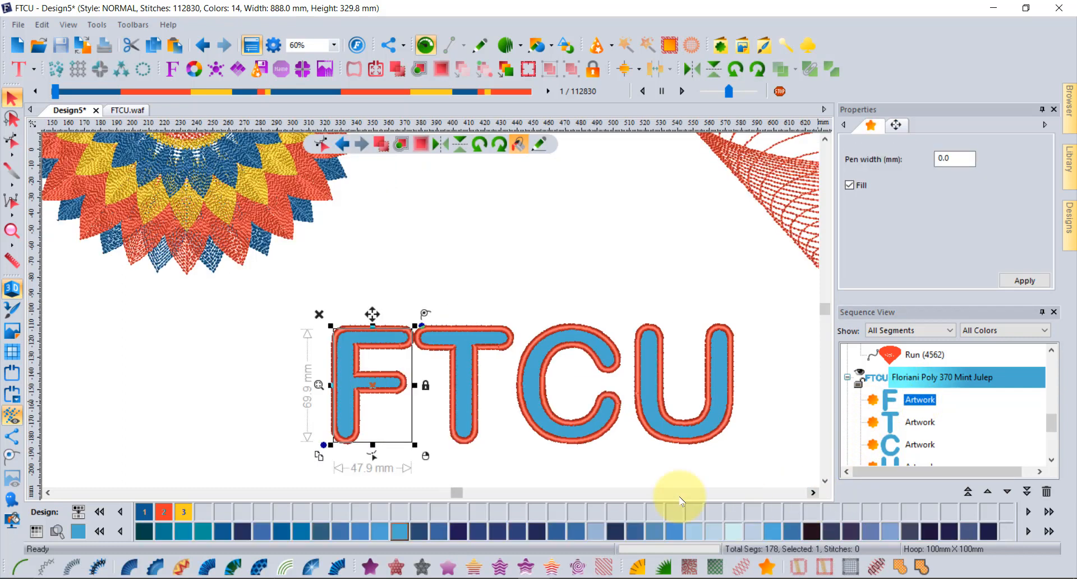
pyautogui.click(578, 567)
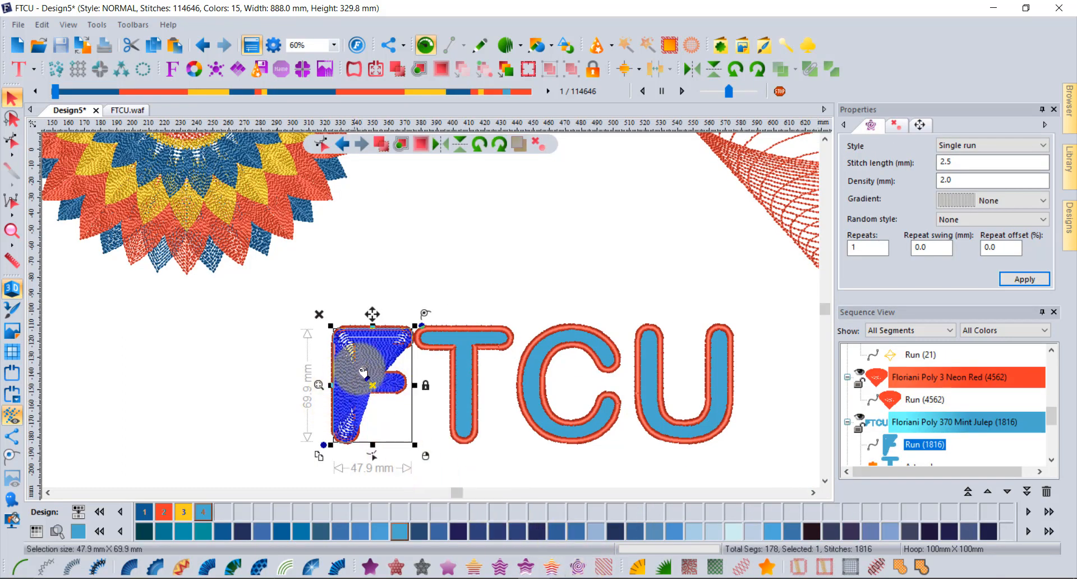
# - Edit the F's ripple fill and place its center point outside the letter, below the gap between the T and C
pyautogui.scroll(2, 370, 386)
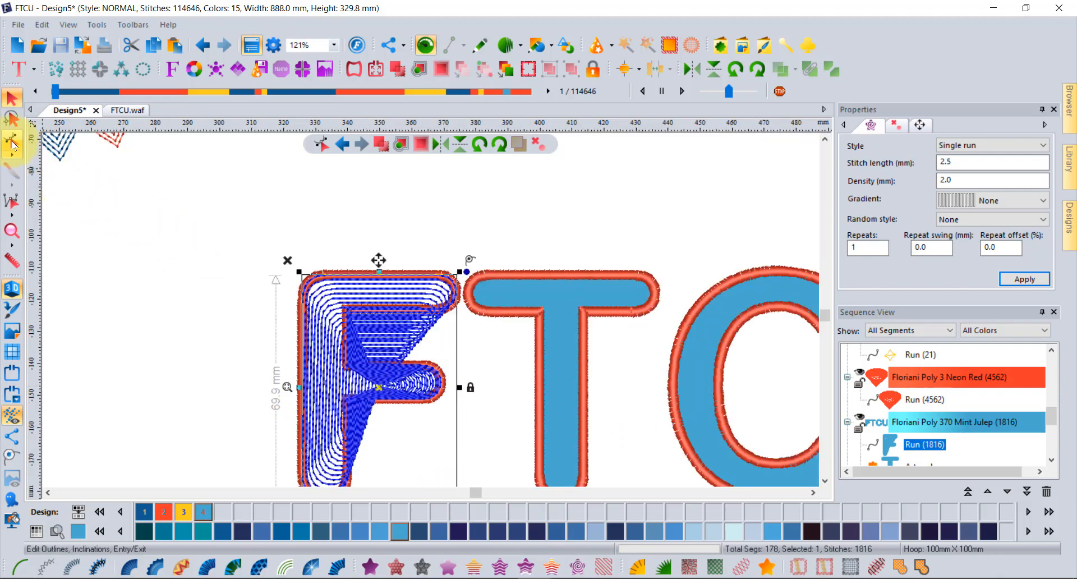
pyautogui.click(12, 143)
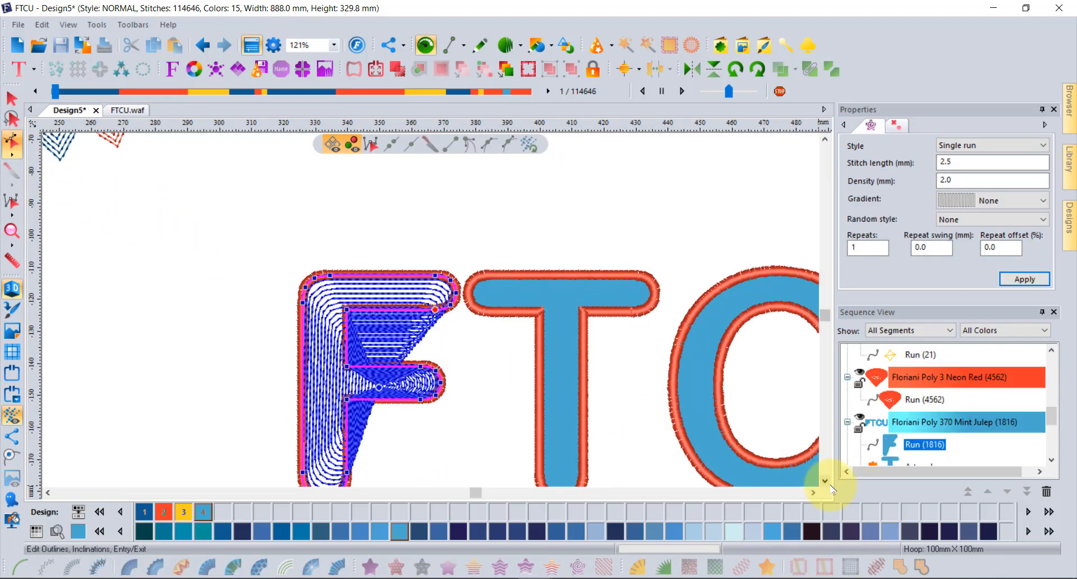
pyautogui.click(825, 481)
pyautogui.click(826, 481)
pyautogui.click(826, 482)
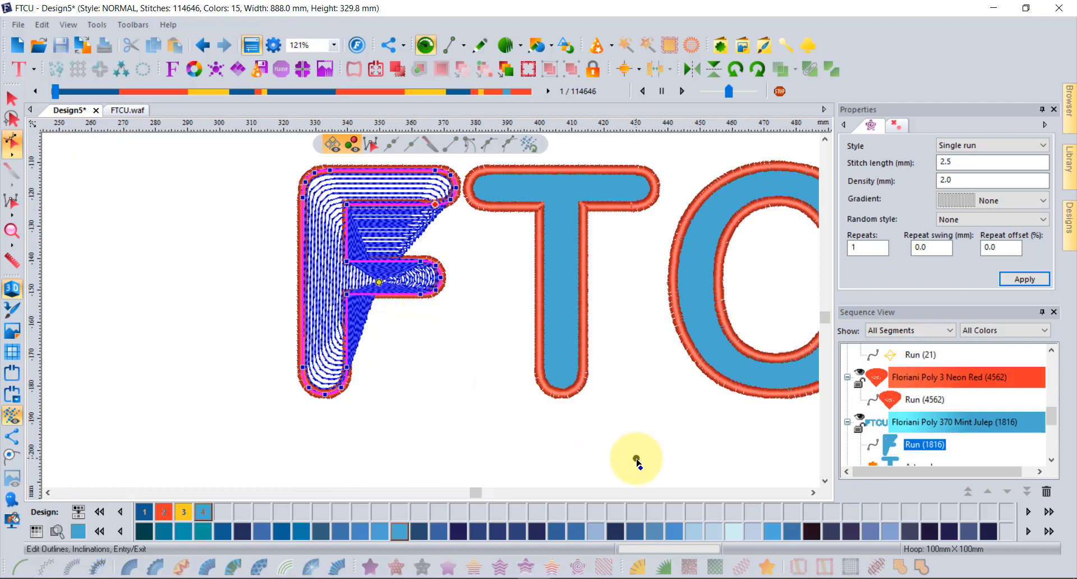
pyautogui.press('Return')
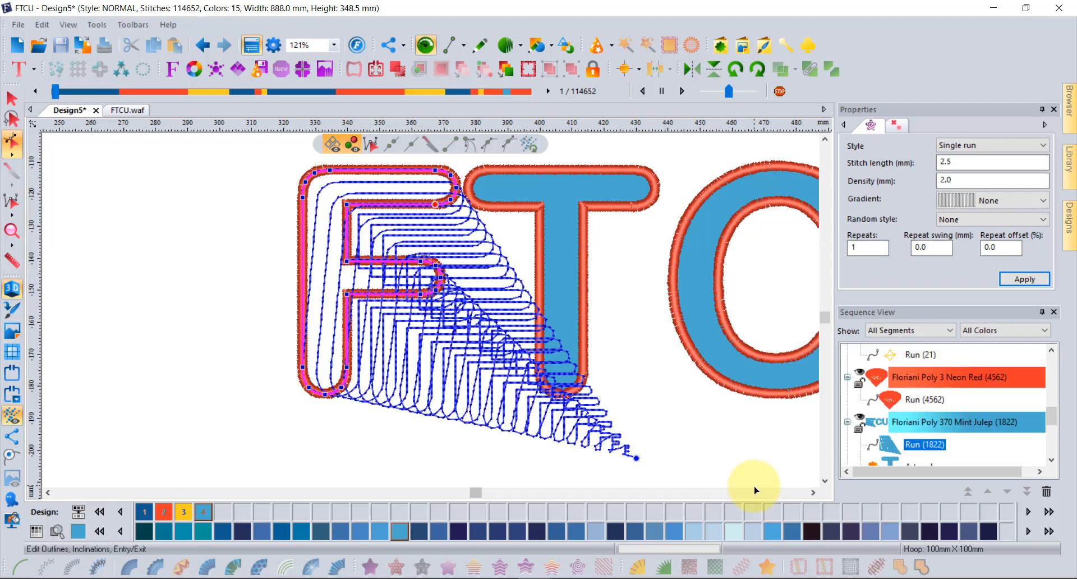
# - Apply the ripple fill to the letter T and place its center point on the F's convergence point below the letters
pyautogui.scroll(-1, 909, 443)
pyautogui.click(891, 400)
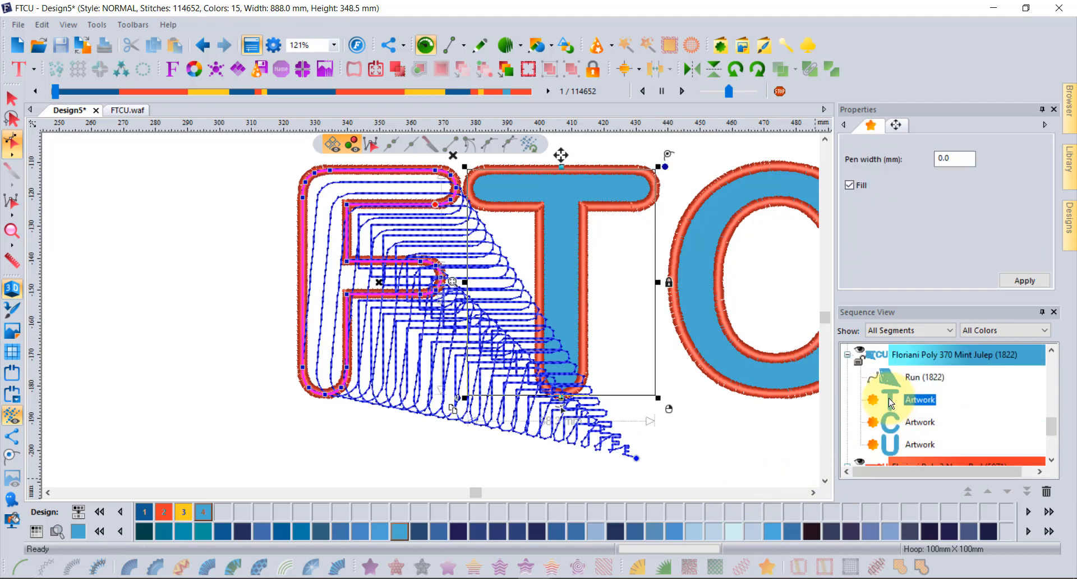
pyautogui.click(579, 570)
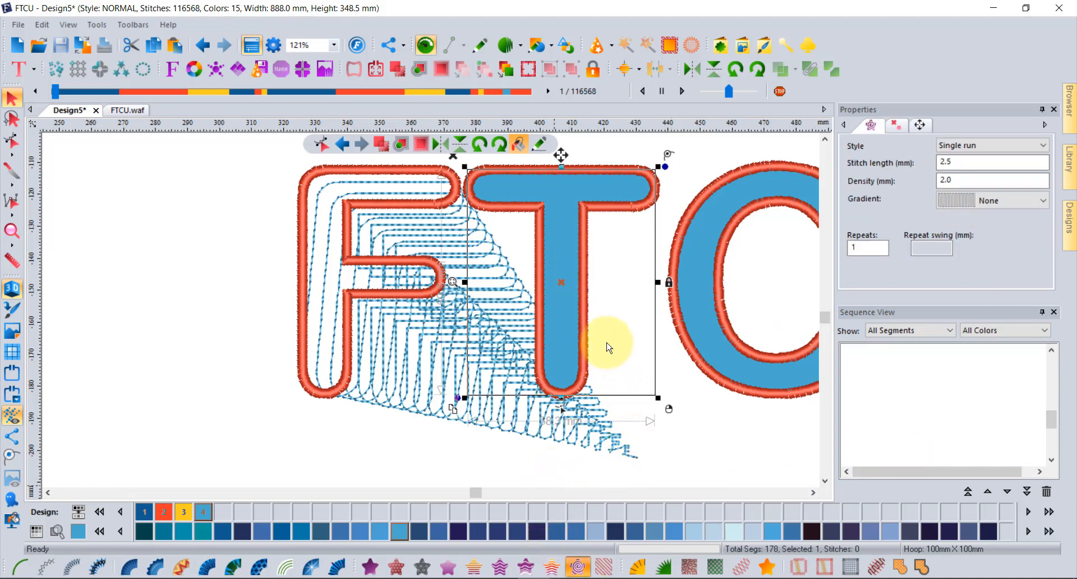
pyautogui.click(25, 147)
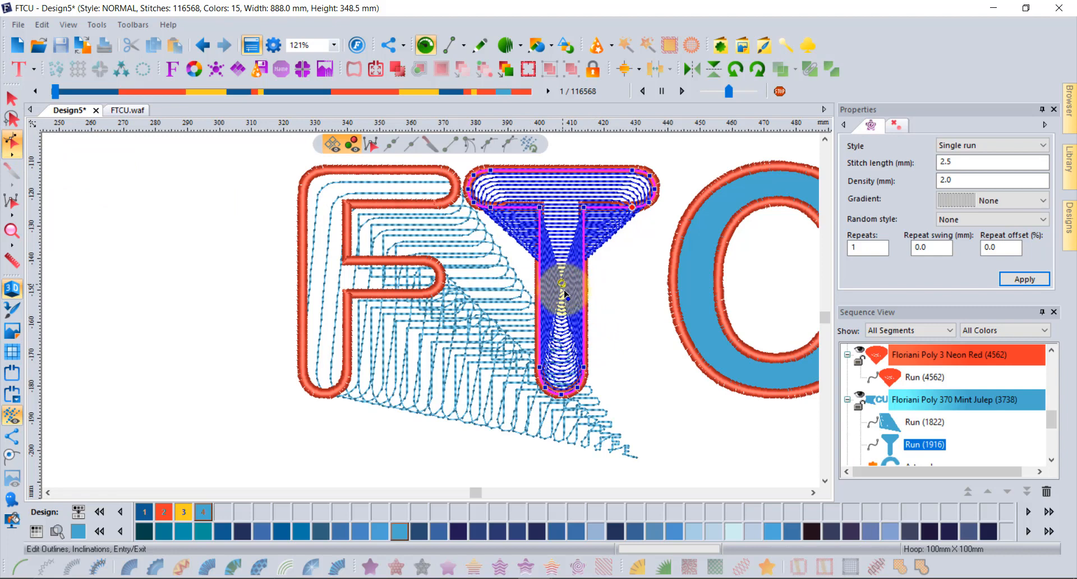
pyautogui.rightClick(643, 448)
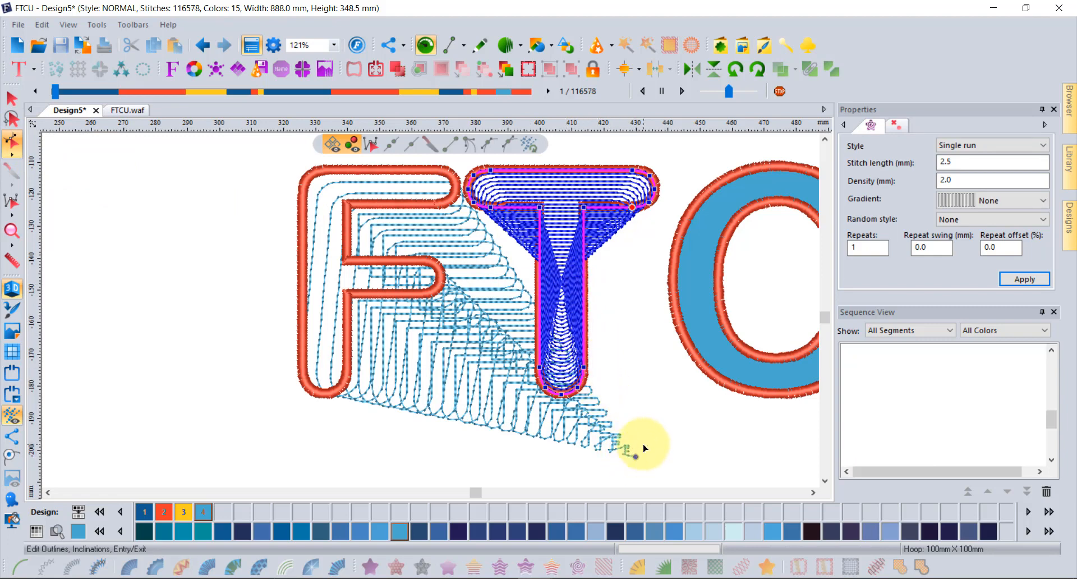
pyautogui.click(814, 492)
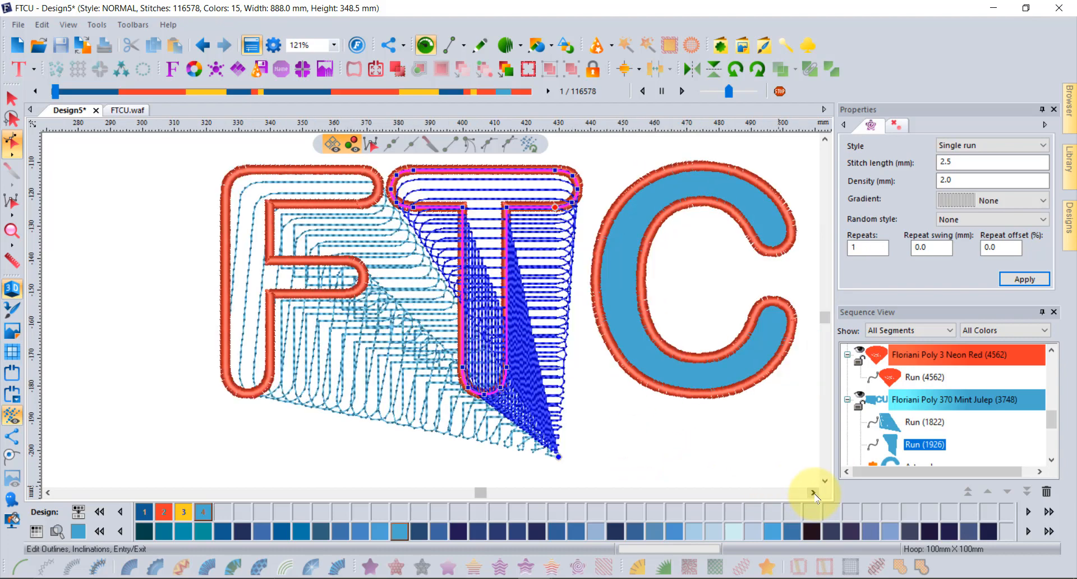
# - Compare the finished lettering in FTCU.waf with the stitched sample photo FTCU.jpg, switching to Photos and back
pyautogui.click(134, 110)
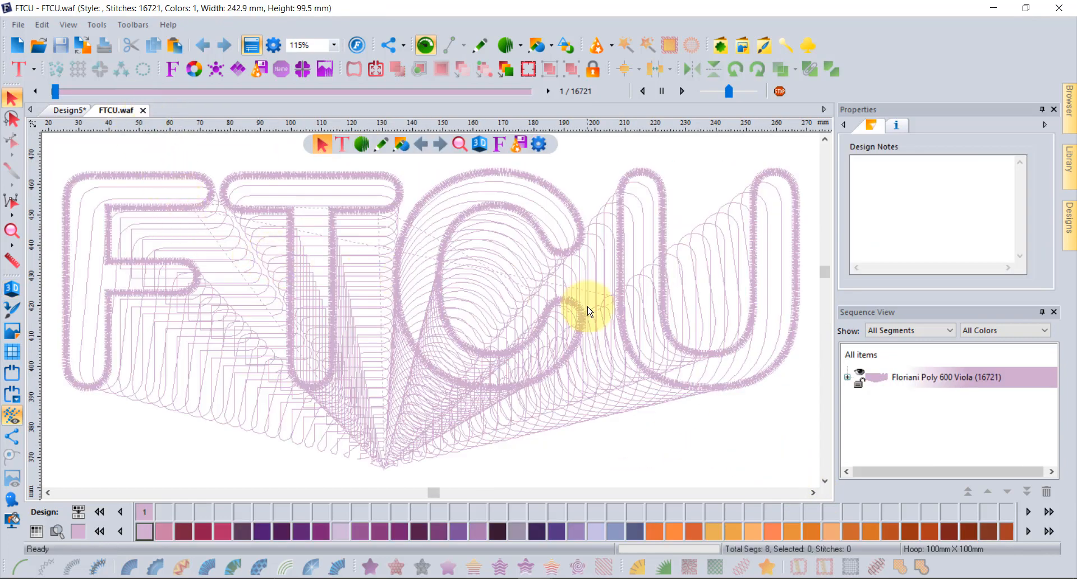
pyautogui.click(640, 578)
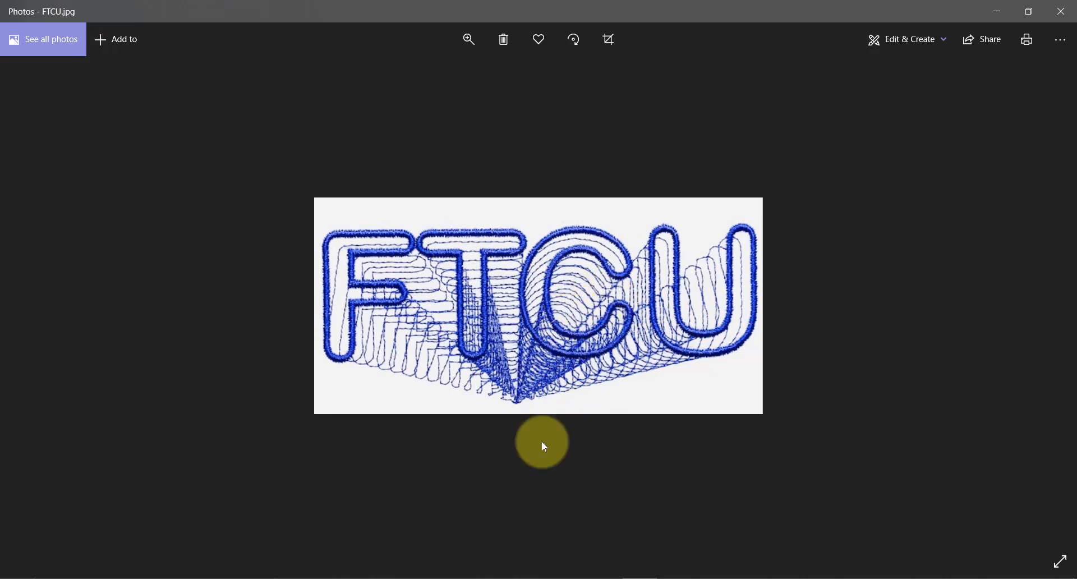
pyautogui.click(541, 572)
pyautogui.click(606, 551)
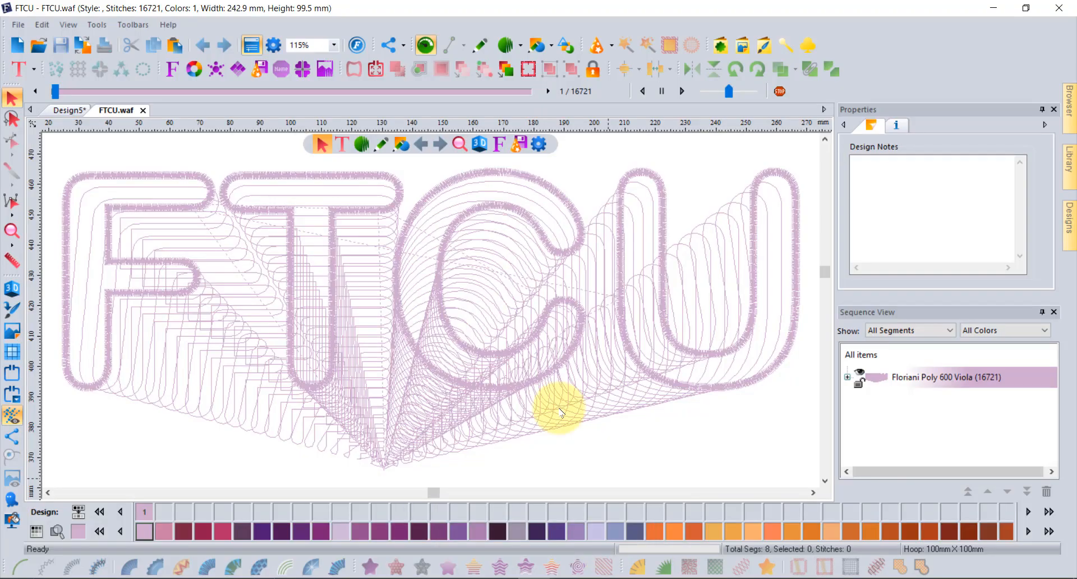